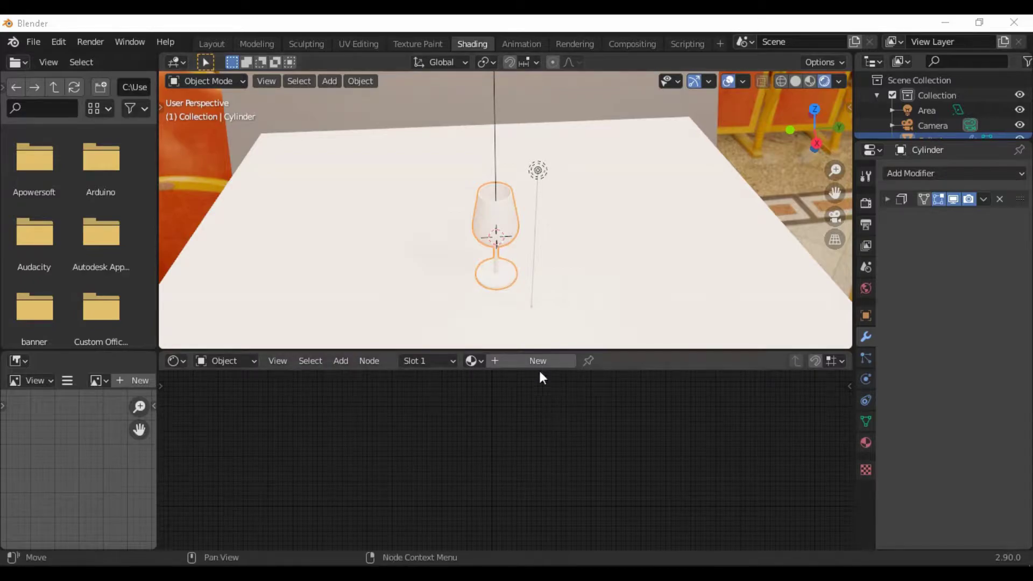
Create Material.008 for the wine glass and bring up the Principled BSDF node's context menu.
left_click(541, 362)
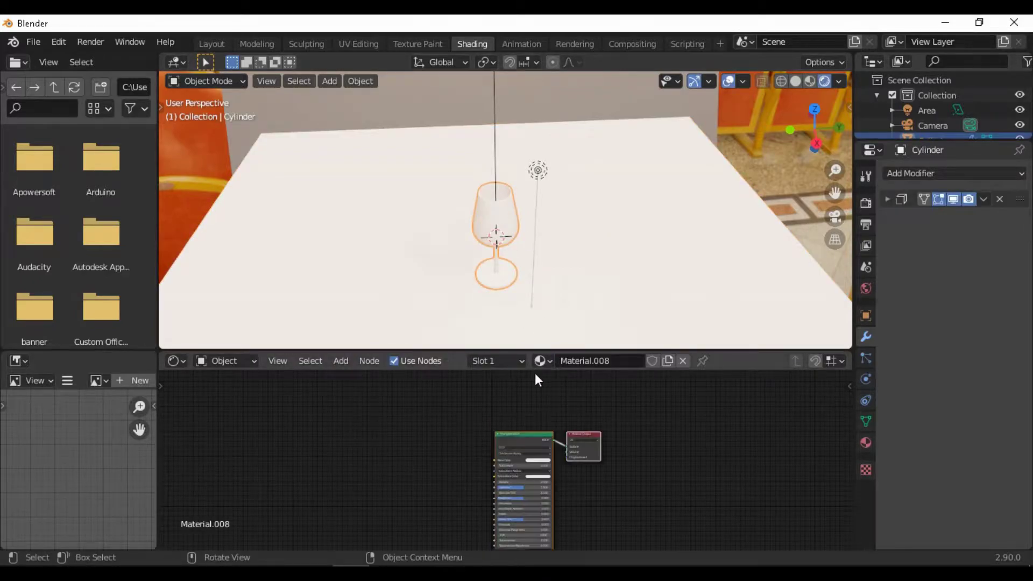
right_click(533, 435)
Delete the Principled BSDF and add a Glossy BSDF node via search.
left_click(496, 372)
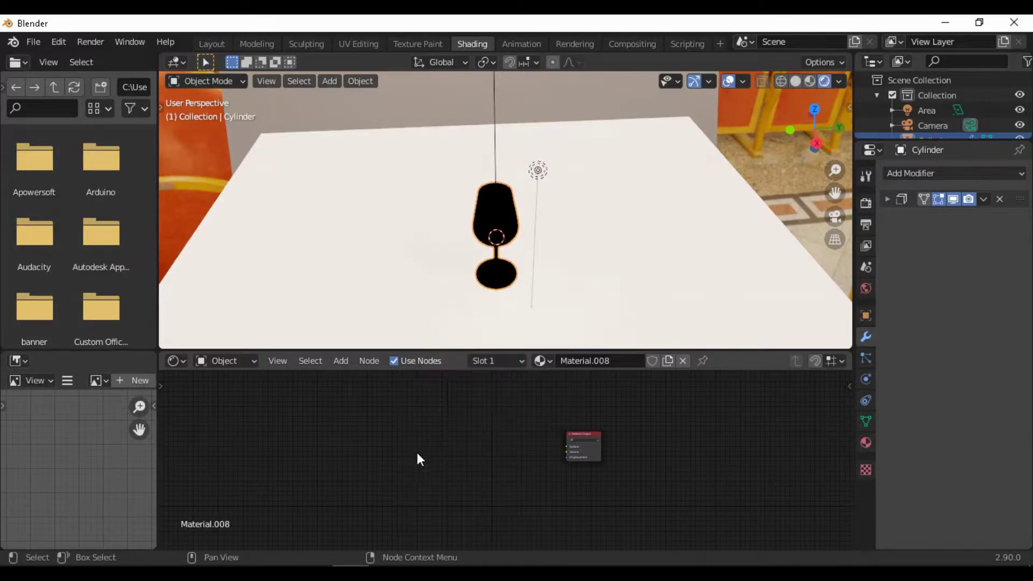
middle_click_drag(417, 453, 450, 480)
left_click(341, 361)
left_click(366, 378)
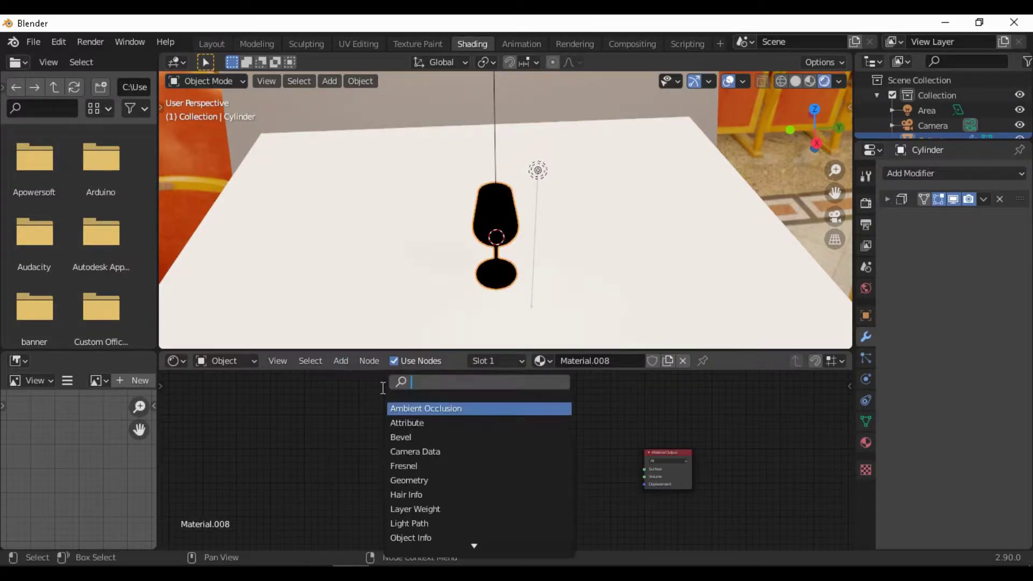
type("glo")
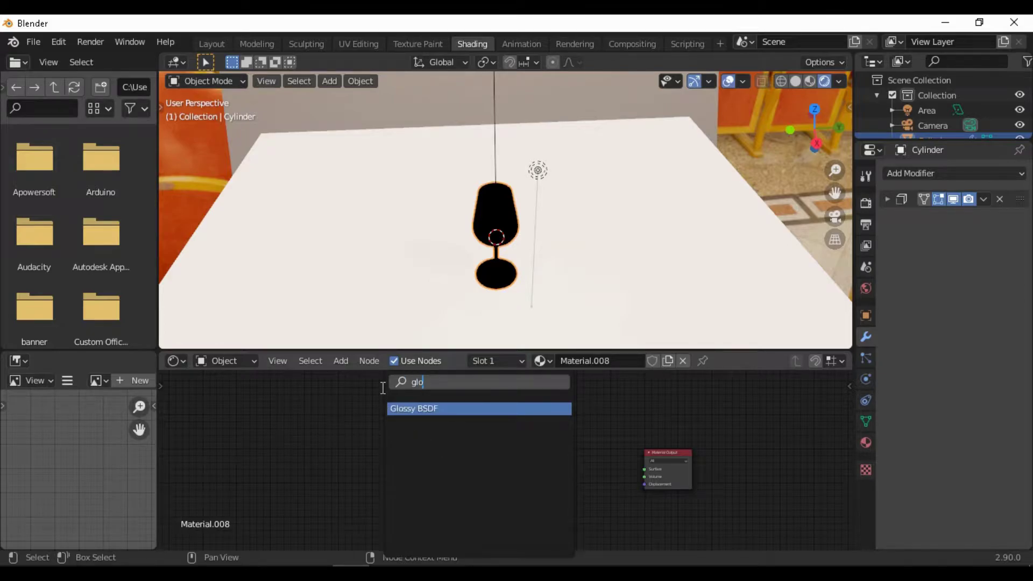
left_click(496, 409)
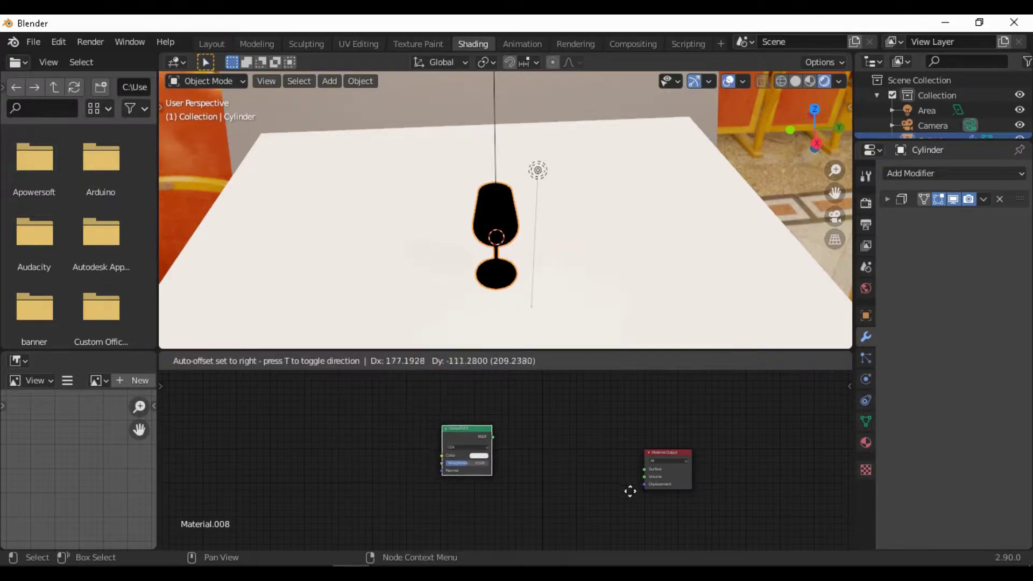
left_click(646, 500)
Add a Glass BSDF node and place it below the Glossy node.
left_click(341, 360)
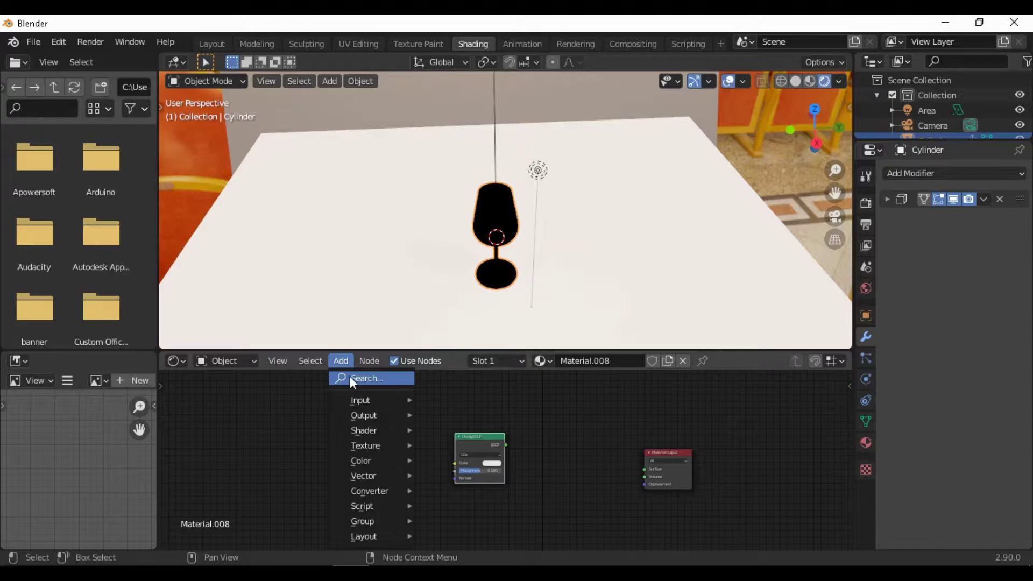
left_click(350, 376)
type("gla")
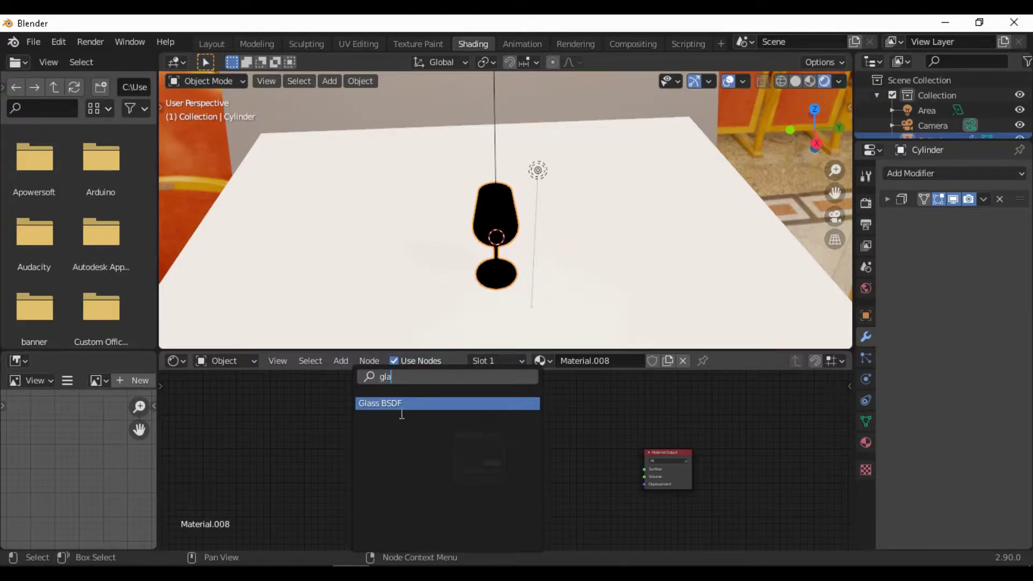
key("Return")
left_click(452, 455)
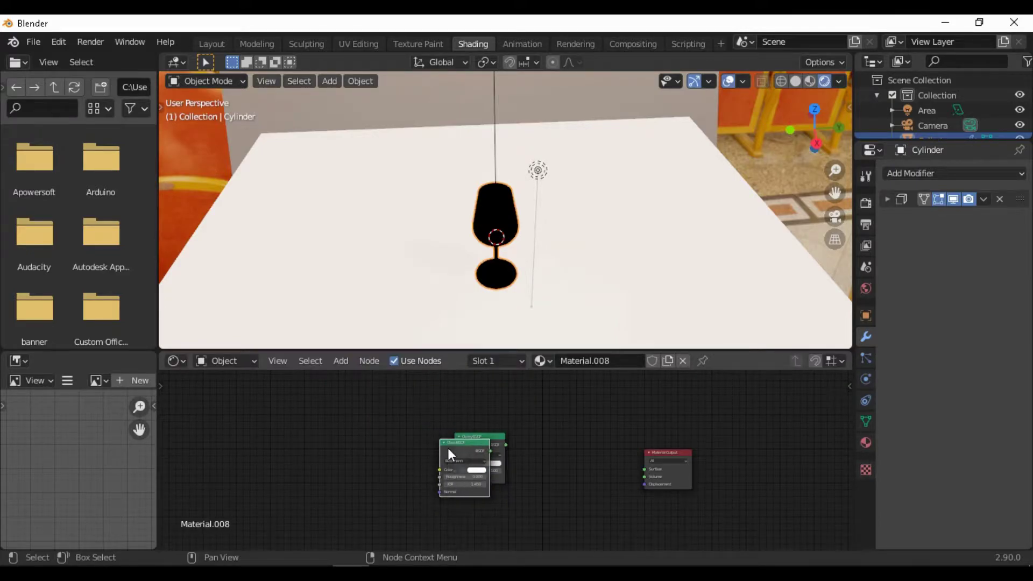
left_click_drag(451, 455, 470, 520)
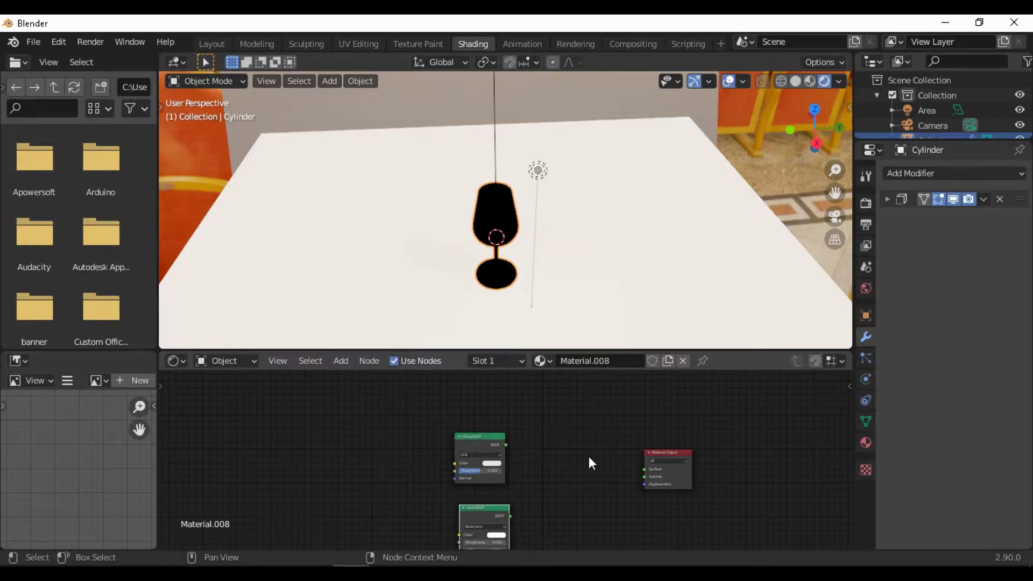
Add a Mix Shader node just before Material Output.
left_click(360, 374)
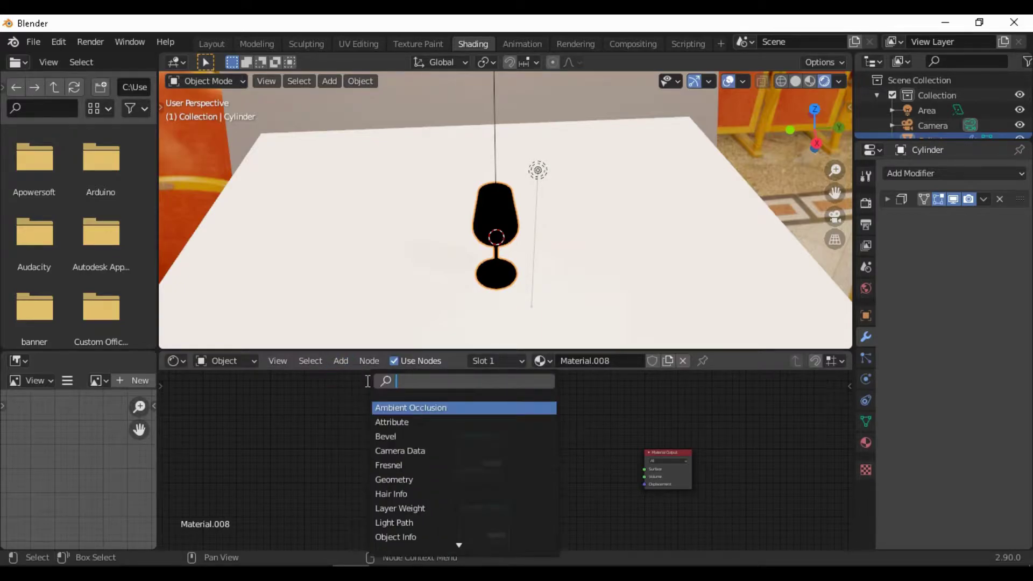
type("mix")
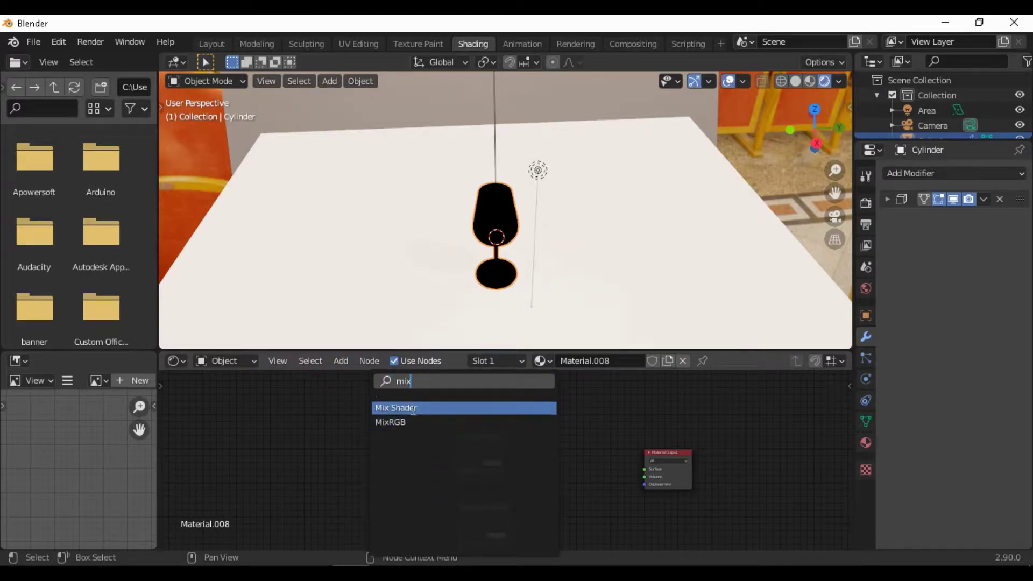
key("Return")
left_click(796, 542)
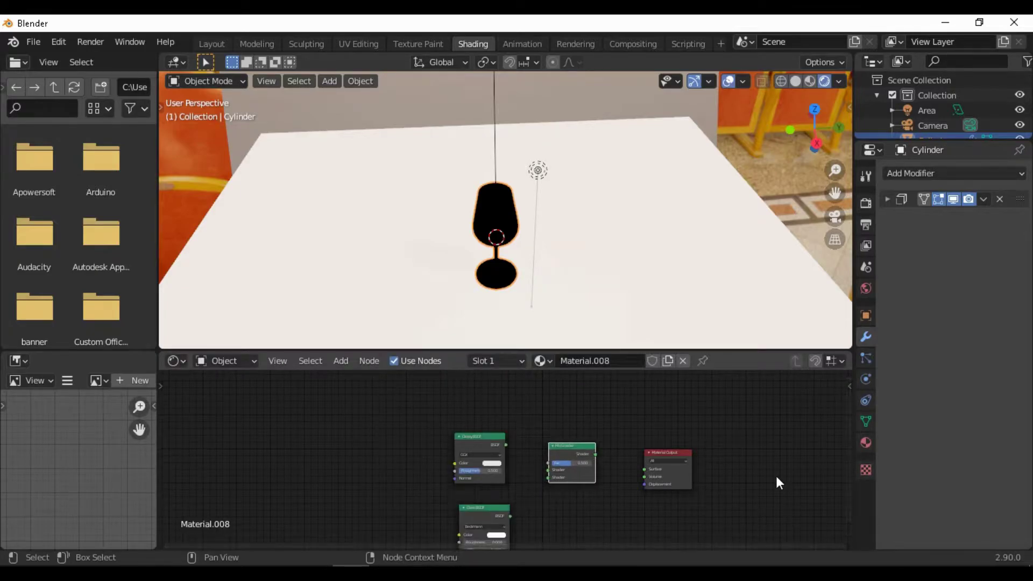
scroll(776, 475, "up", 1)
scroll(642, 517, "up", 2)
Link Glossy and Glass BSDF into the Mix Shader, and the Mix Shader into Surface.
mouse_move(632, 522)
middle_mouse_down()
mouse_move(449, 423)
mouse_move(395, 471)
middle_mouse_up()
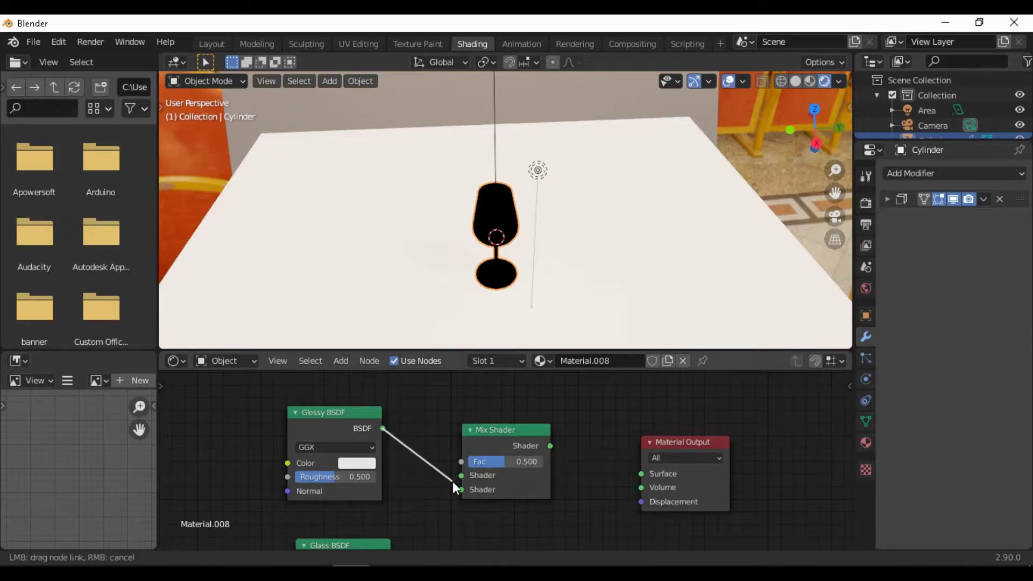
left_click_drag(383, 428, 461, 475)
middle_click_drag(462, 504, 434, 436)
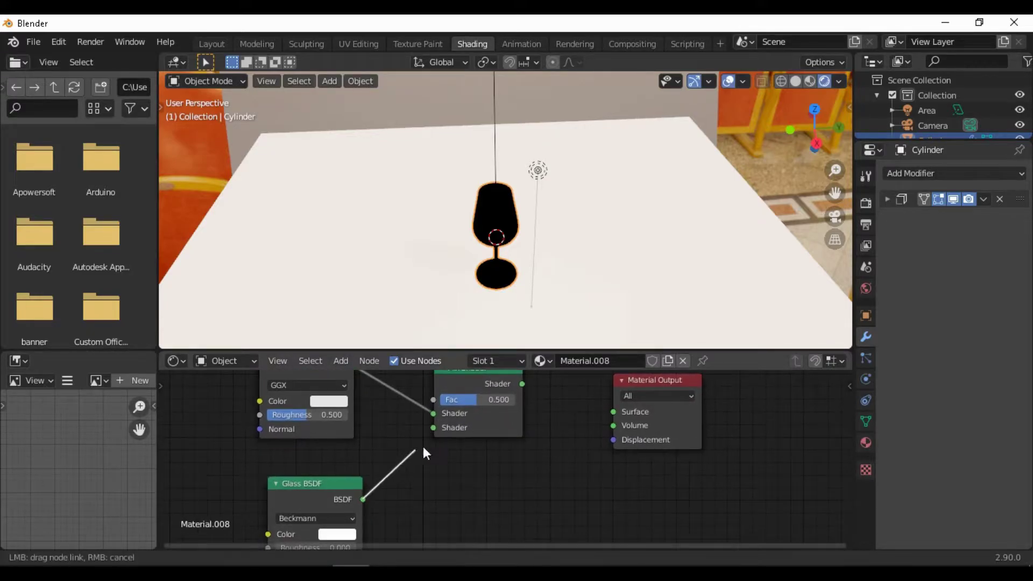
left_click_drag(364, 499, 434, 428)
left_click_drag(523, 384, 614, 411)
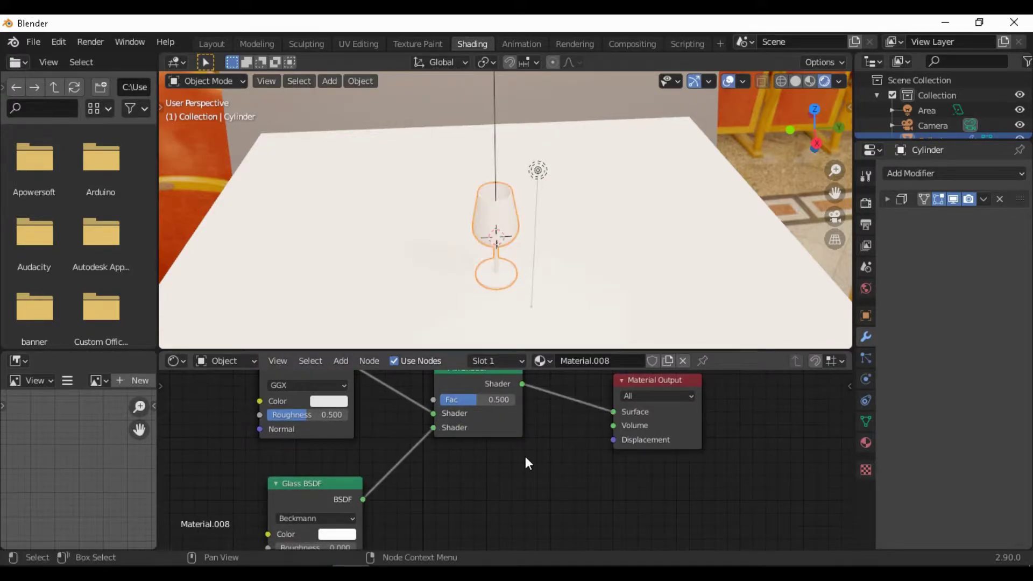
Arrange the Mix Shader and Glossy nodes and set Glossy distribution to Beckmann.
middle_click_drag(506, 395, 512, 429)
left_click_drag(486, 419, 522, 433)
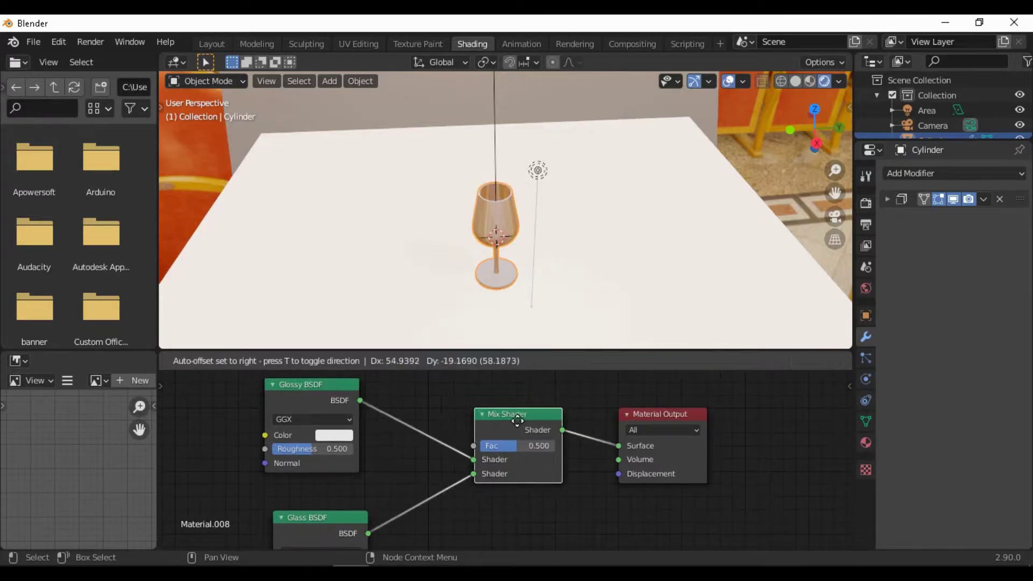
left_click_drag(341, 388, 351, 388)
middle_click_drag(405, 448, 434, 428)
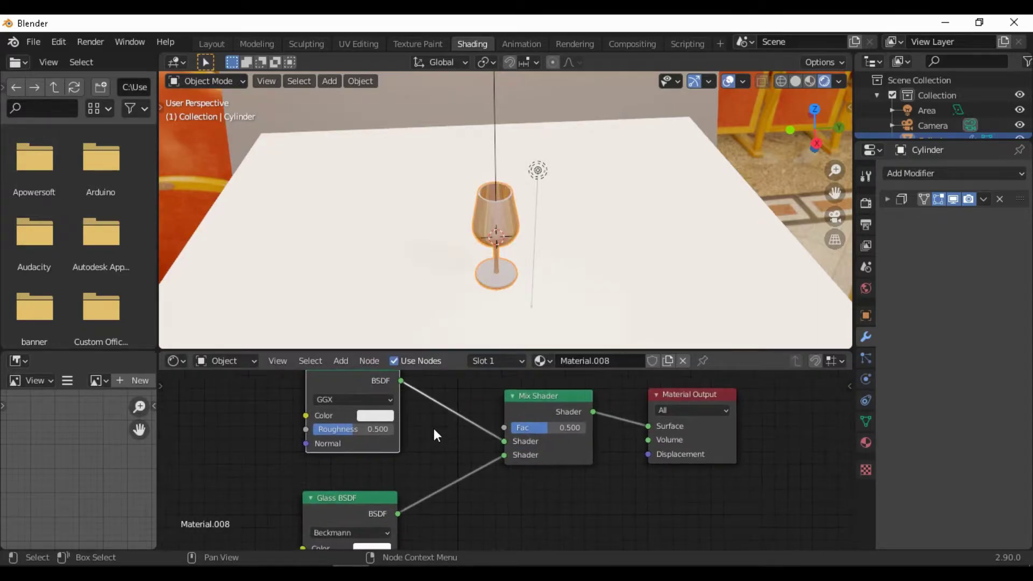
left_click(384, 399)
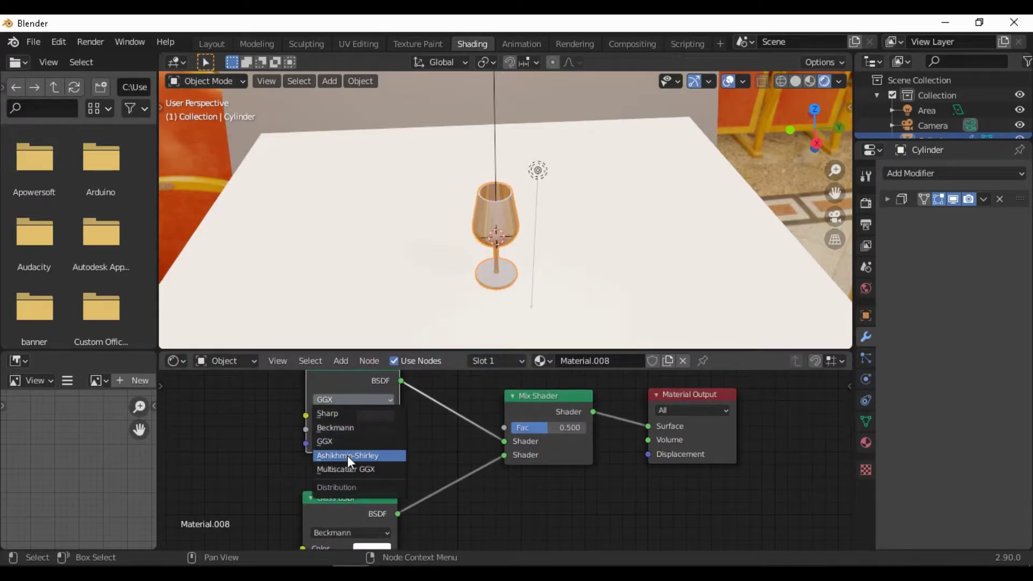
left_click(359, 429)
Reposition the Glass BSDF node and orbit to a lower view of the glass.
mouse_move(401, 486)
middle_mouse_down()
mouse_move(434, 428)
mouse_move(444, 451)
middle_mouse_up()
left_click_drag(423, 474, 429, 454)
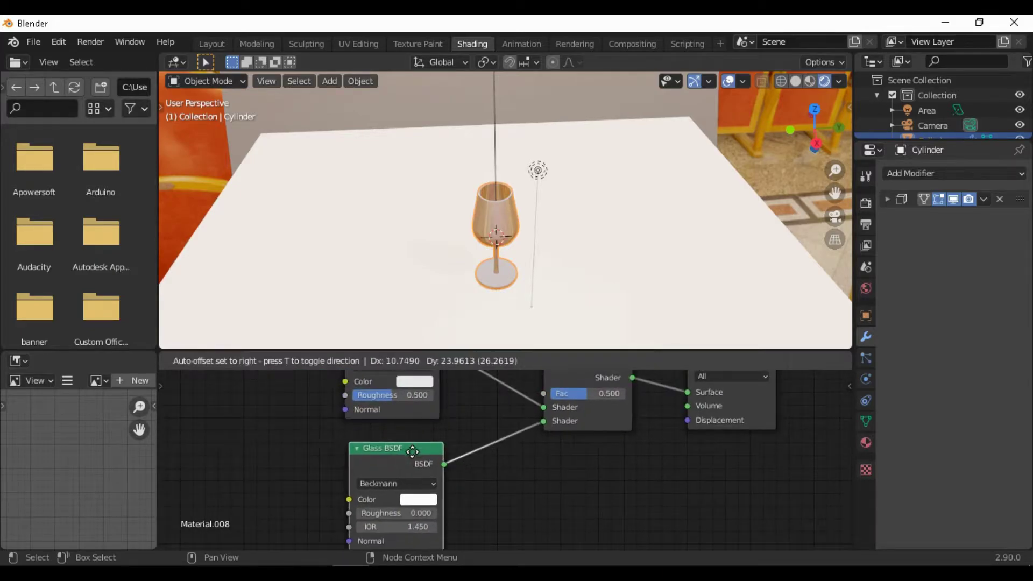
middle_click_drag(426, 433, 429, 491)
left_click_drag(429, 491, 422, 494)
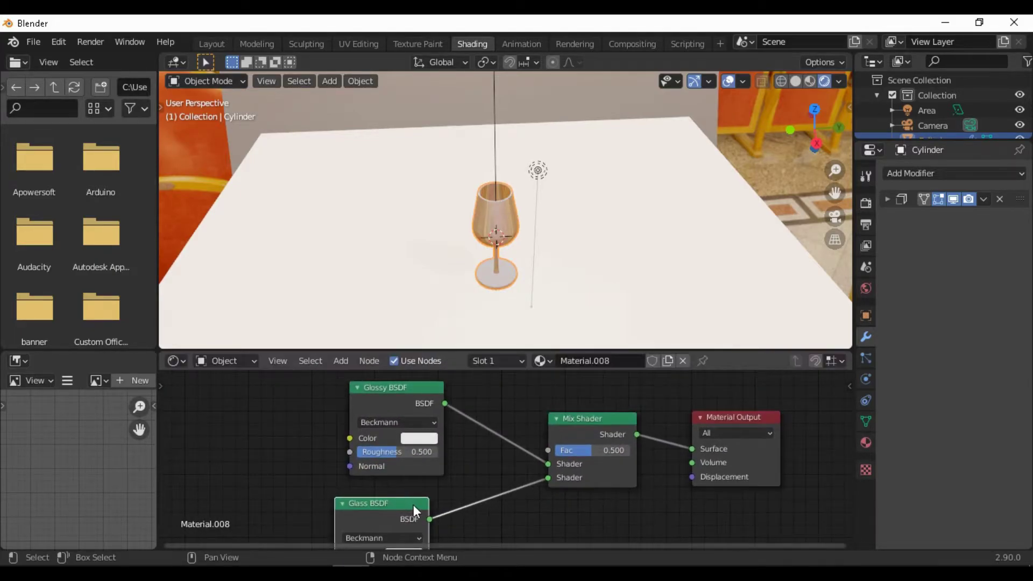
mouse_move(560, 269)
middle_mouse_down()
mouse_move(579, 217)
mouse_move(595, 238)
mouse_move(526, 206)
middle_mouse_up()
scroll(579, 217, "up", 3)
mouse_move(479, 494)
middle_mouse_down()
mouse_move(403, 509)
mouse_move(395, 484)
middle_mouse_up()
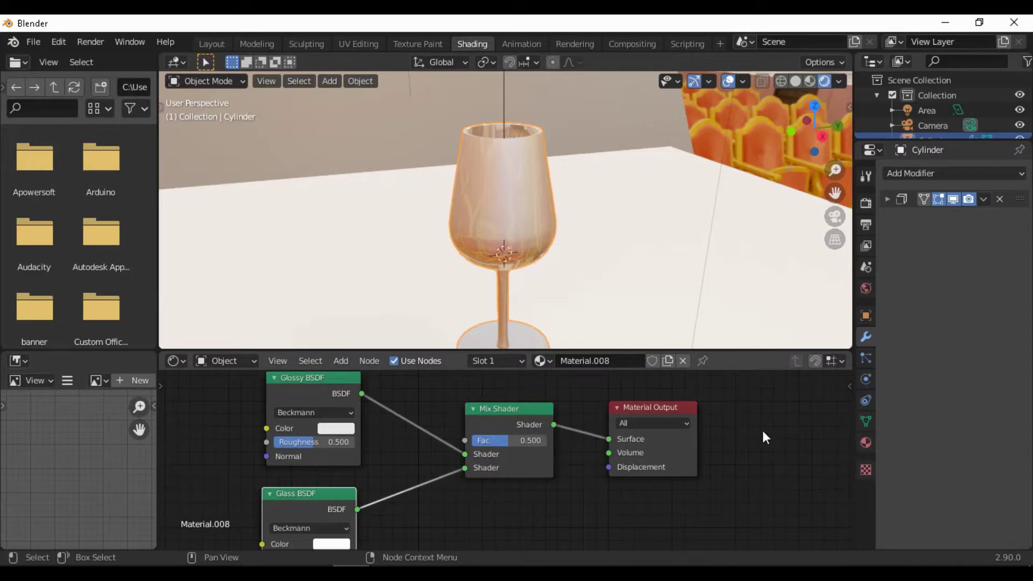
In the material Options, choose Alpha Blend, Alpha Hashed shadows, and enable Screen Space Refraction.
left_click(850, 395)
scroll(779, 451, "down", 1)
scroll(779, 451, "down", 4)
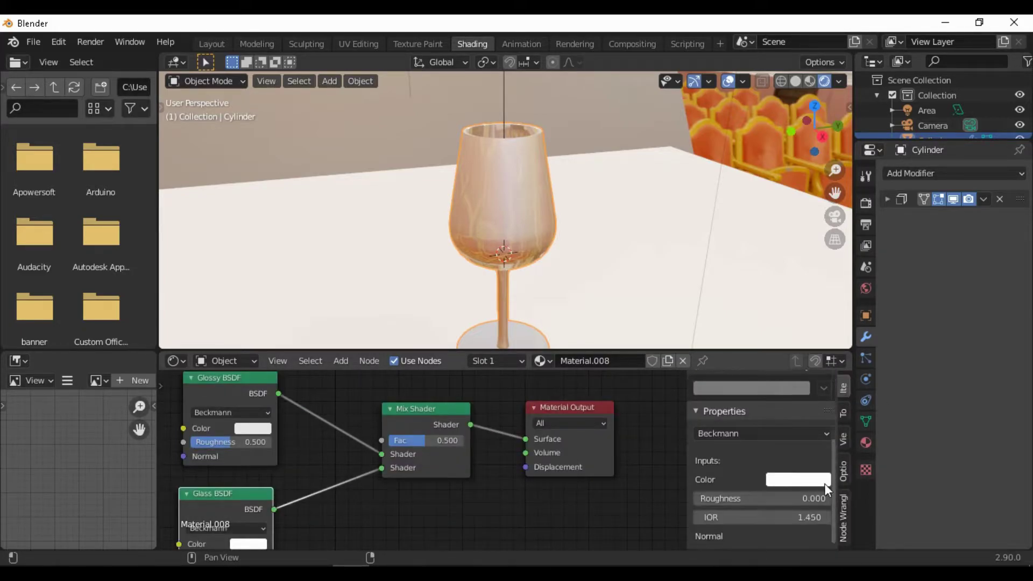
left_click(843, 472)
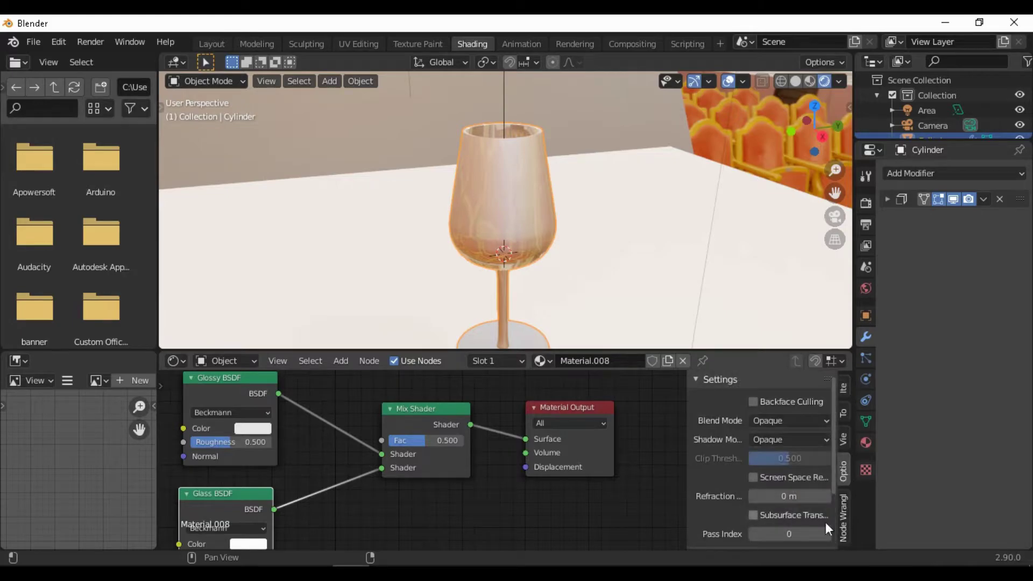
left_click(787, 421)
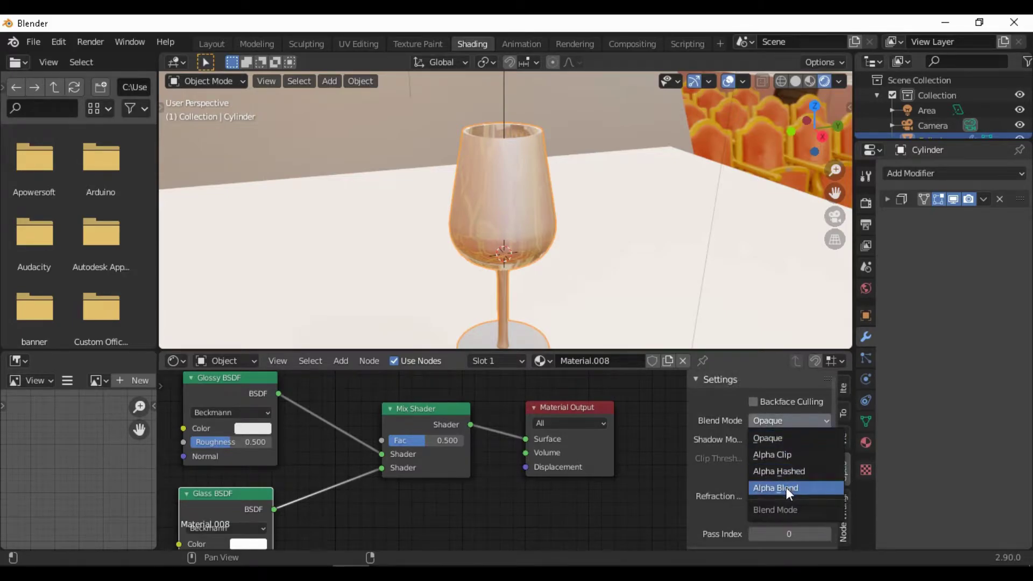
left_click(787, 488)
left_click(785, 437)
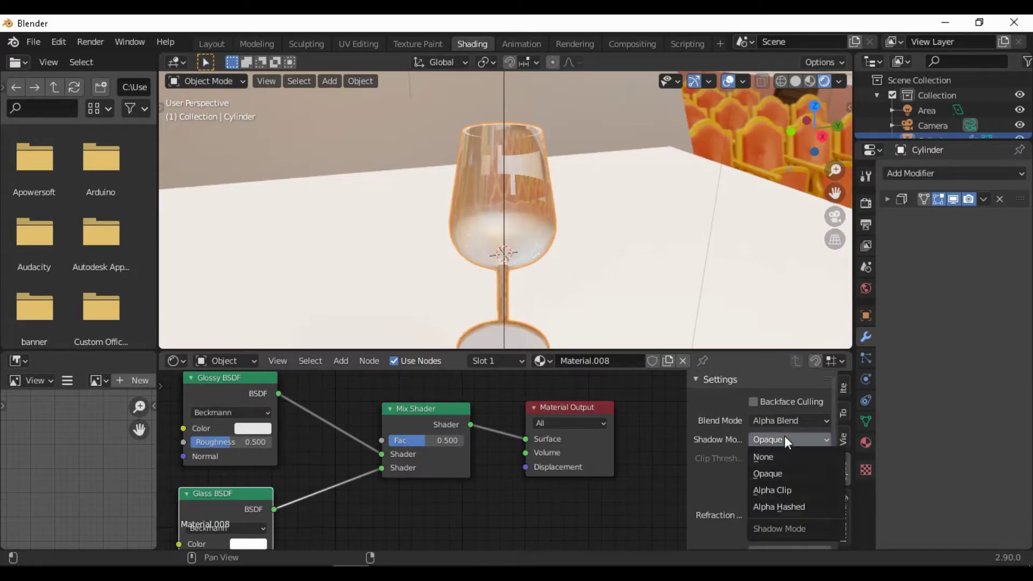
left_click(786, 508)
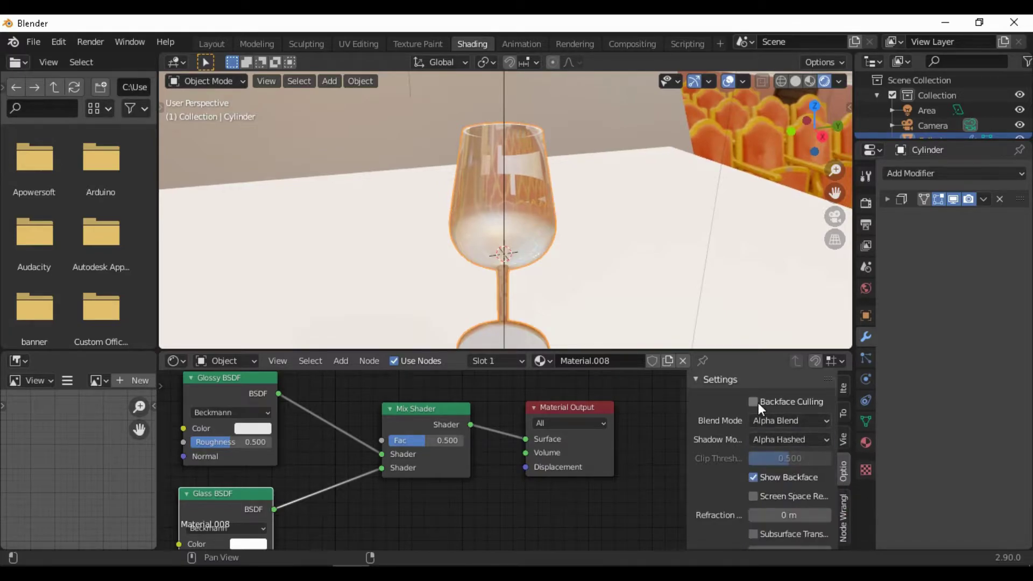
left_click(764, 498)
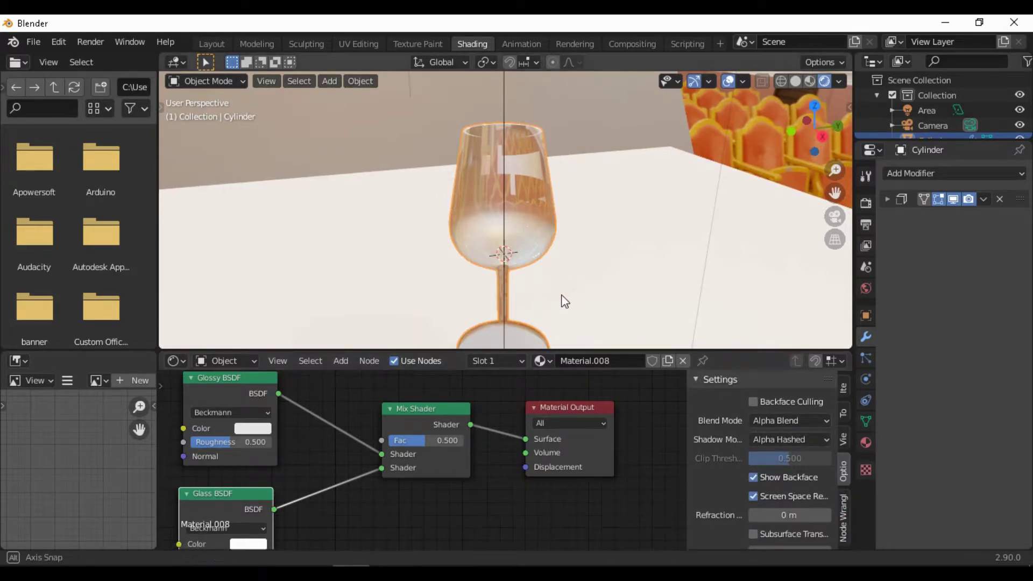
mouse_move(560, 295)
middle_mouse_down()
mouse_move(569, 275)
mouse_move(542, 272)
middle_mouse_up()
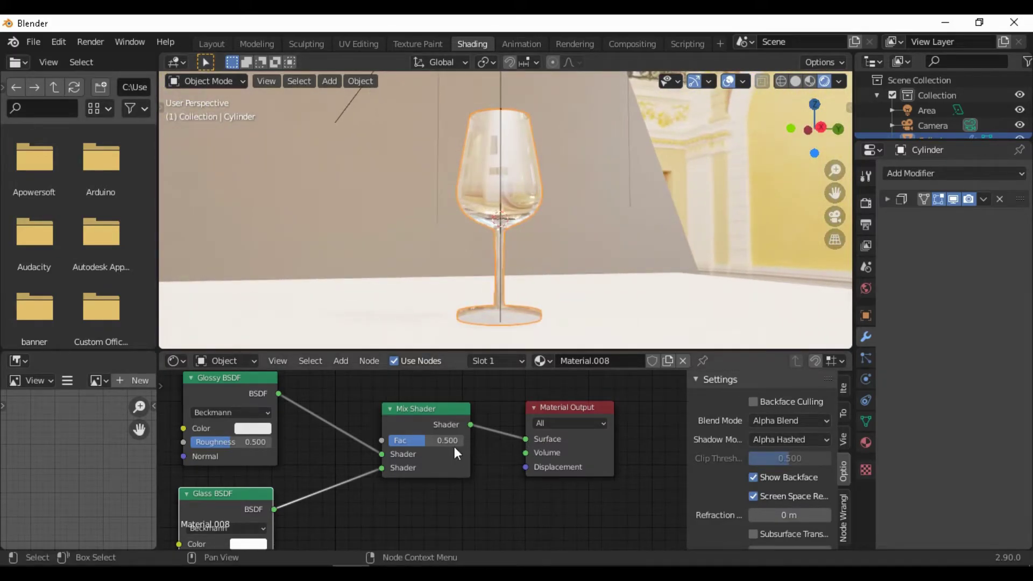
Try Mix Shader Fac values between 0.925 and 0.983, then lower it to about 0.717.
mouse_move(442, 442)
left_mouse_down()
mouse_move(481, 443)
mouse_move(456, 441)
mouse_move(467, 440)
left_mouse_up()
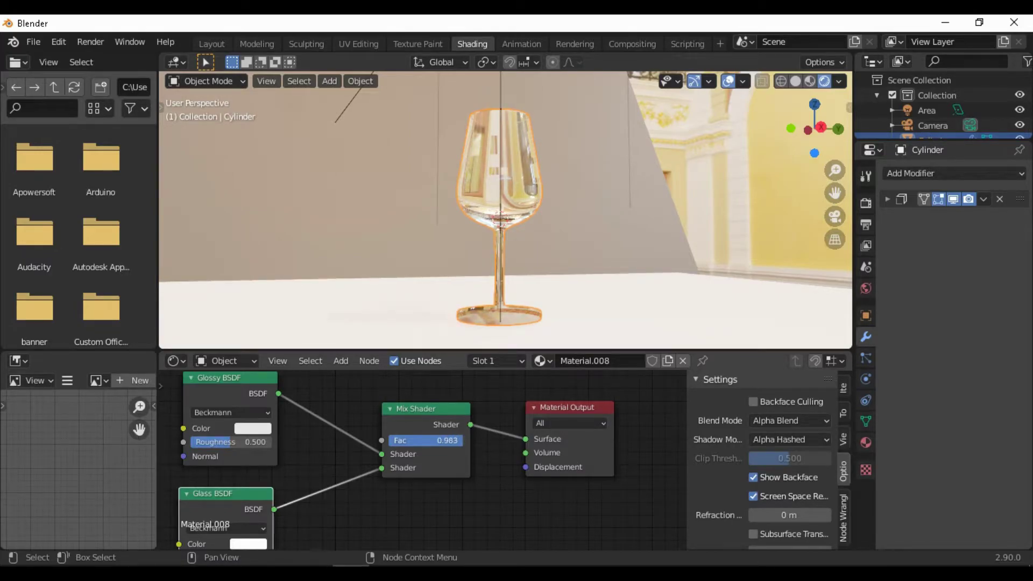
mouse_move(634, 251)
middle_mouse_down()
mouse_move(631, 227)
mouse_move(636, 257)
middle_mouse_up()
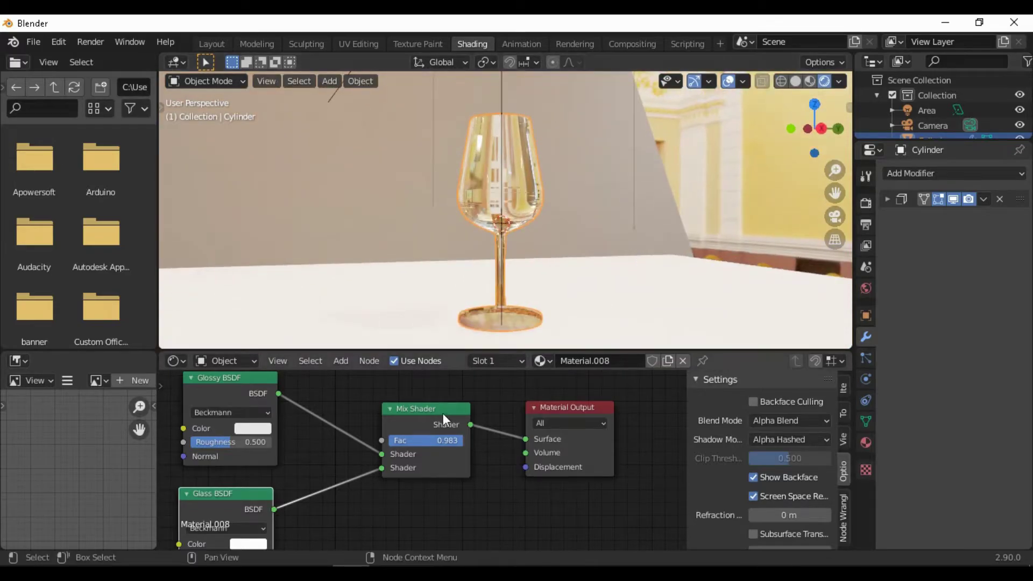
left_click_drag(452, 440, 458, 440)
mouse_move(561, 237)
middle_mouse_down()
mouse_move(586, 311)
mouse_move(563, 253)
mouse_move(499, 306)
middle_mouse_up()
scroll(559, 241, "up", 3)
scroll(580, 235, "up", 2)
scroll(563, 253, "down", 5)
left_click_drag(461, 440, 431, 440)
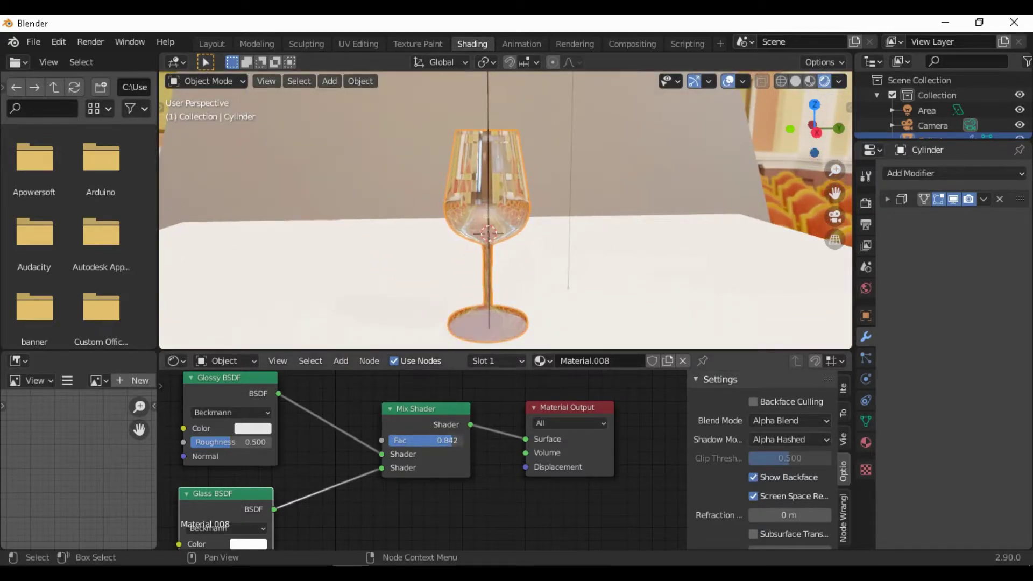
double_click(452, 440)
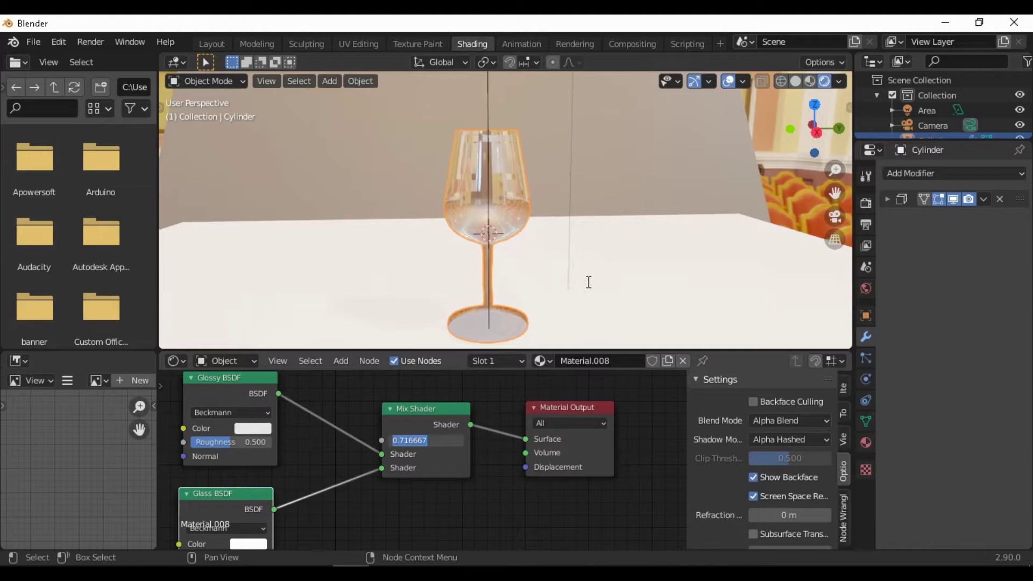
Lower the Mix factor to about 0.49 and reframe the shader nodes while inspecting the glass.
mouse_move(589, 282)
middle_mouse_down()
mouse_move(596, 225)
mouse_move(625, 231)
middle_mouse_up()
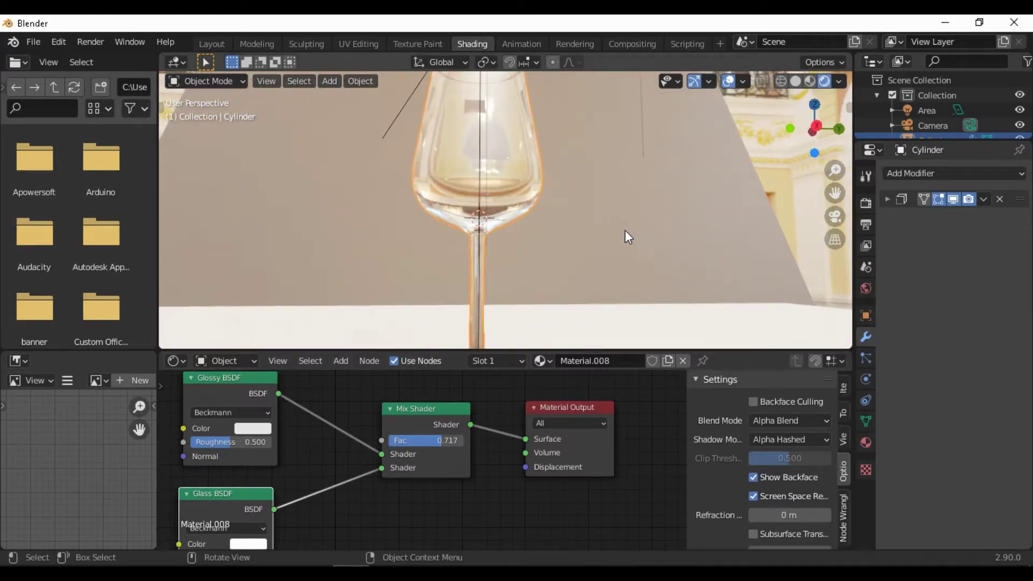
scroll(625, 237, "down", 4)
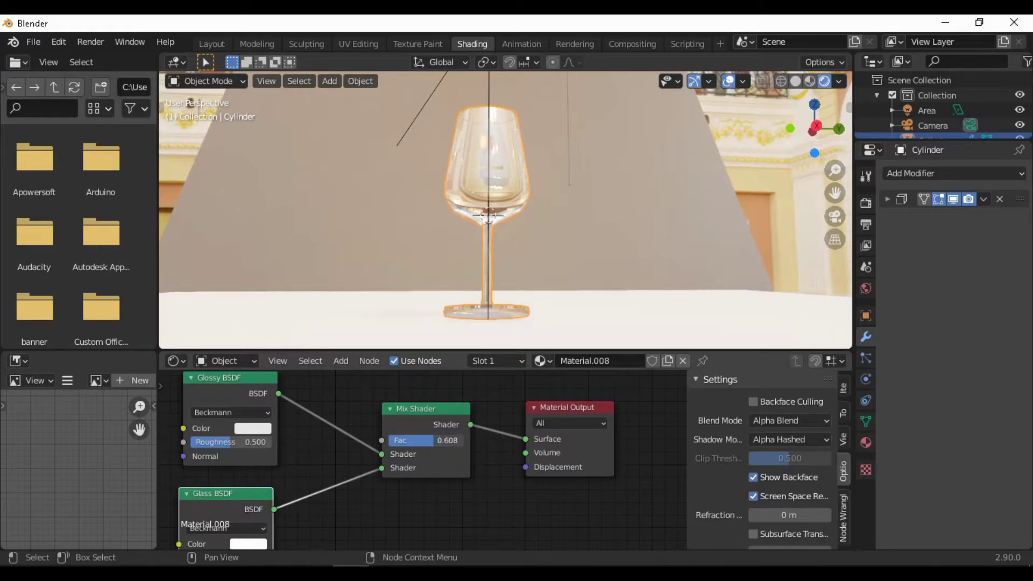
left_click_drag(431, 441, 409, 440)
mouse_move(553, 273)
middle_mouse_down()
mouse_move(619, 291)
mouse_move(510, 283)
mouse_move(627, 271)
mouse_move(558, 255)
middle_mouse_up()
scroll(557, 255, "up", 3)
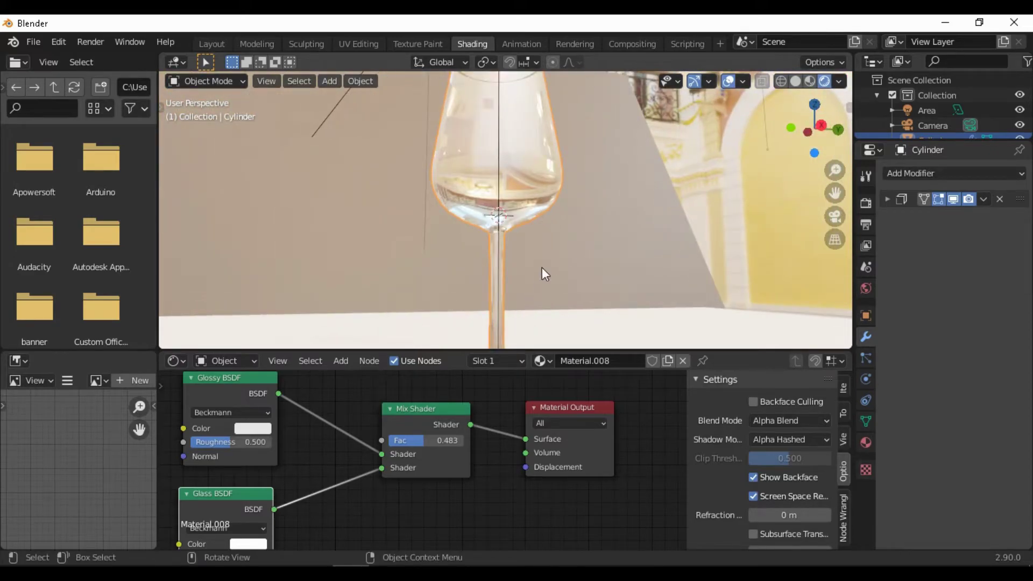
scroll(554, 250, "down", 2)
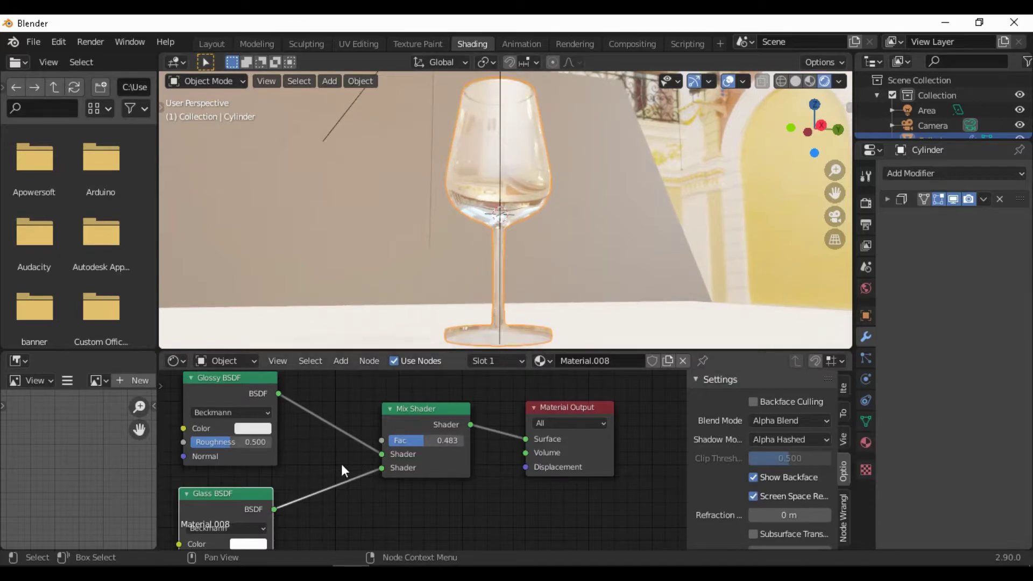
middle_click_drag(341, 464, 420, 476)
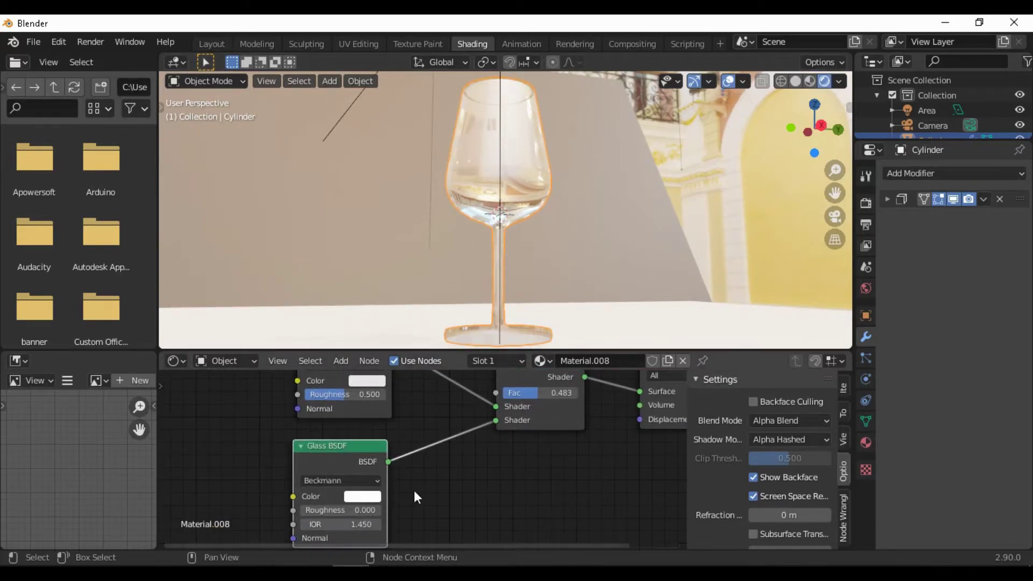
key("Home")
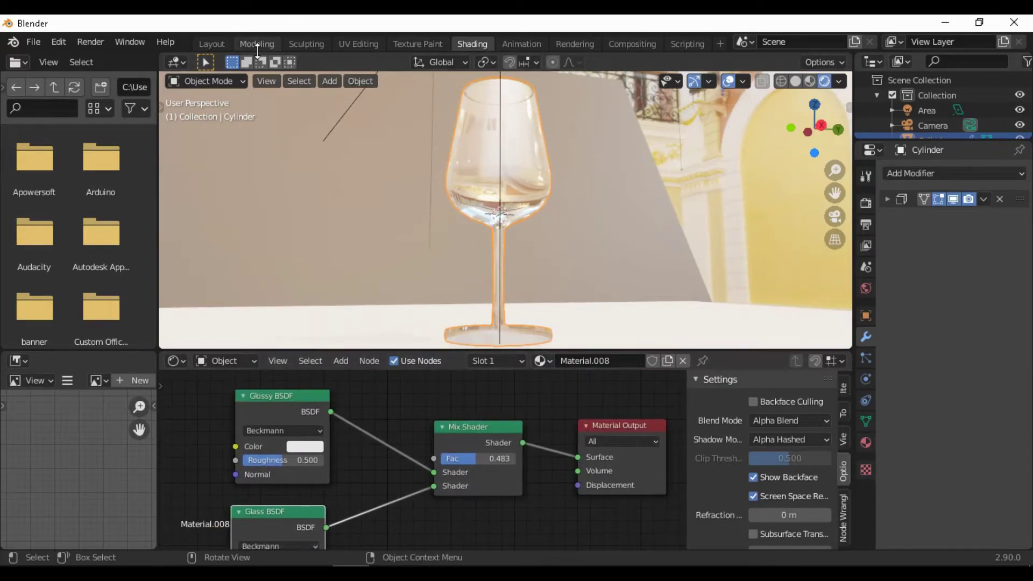
Try Mix factors 0.350, 0.300 and 0.833, settling back on 0.717.
middle_click_drag(497, 344, 572, 246)
scroll(572, 245, "up", 2)
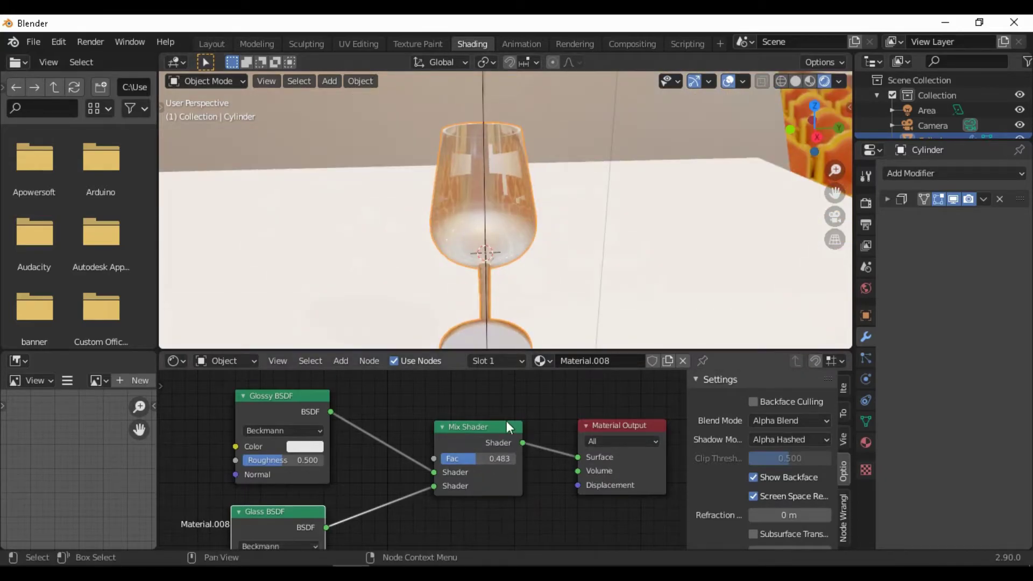
left_click_drag(478, 459, 455, 459)
middle_click_drag(493, 302, 500, 214)
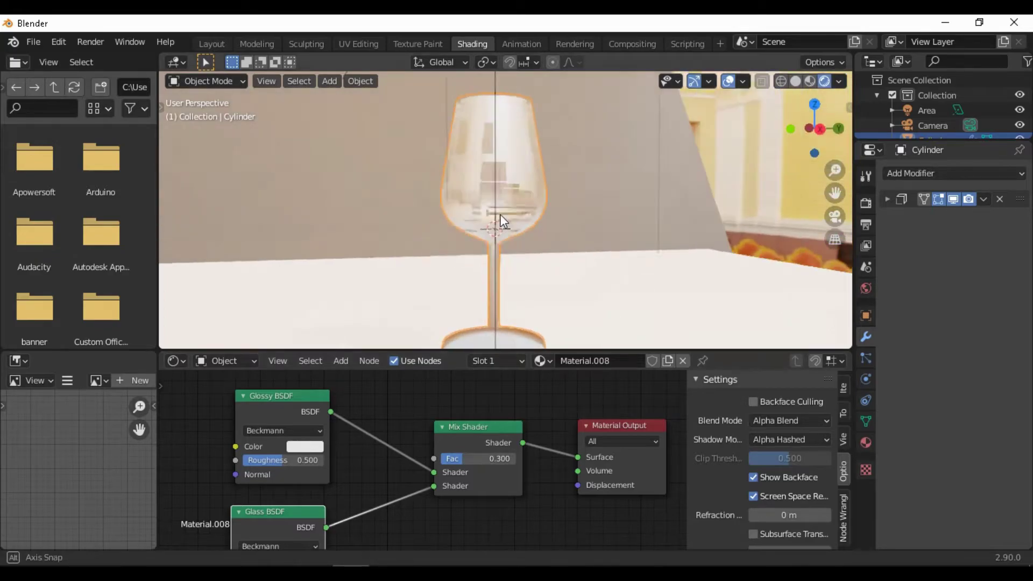
scroll(503, 204, "down", 3)
left_click_drag(473, 458, 496, 458)
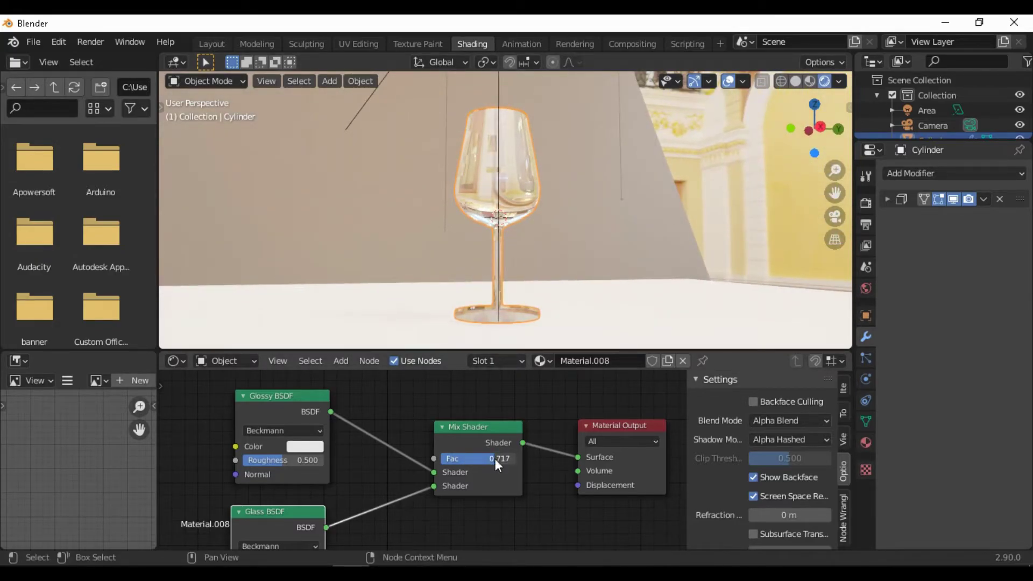
middle_click_drag(498, 253, 506, 294)
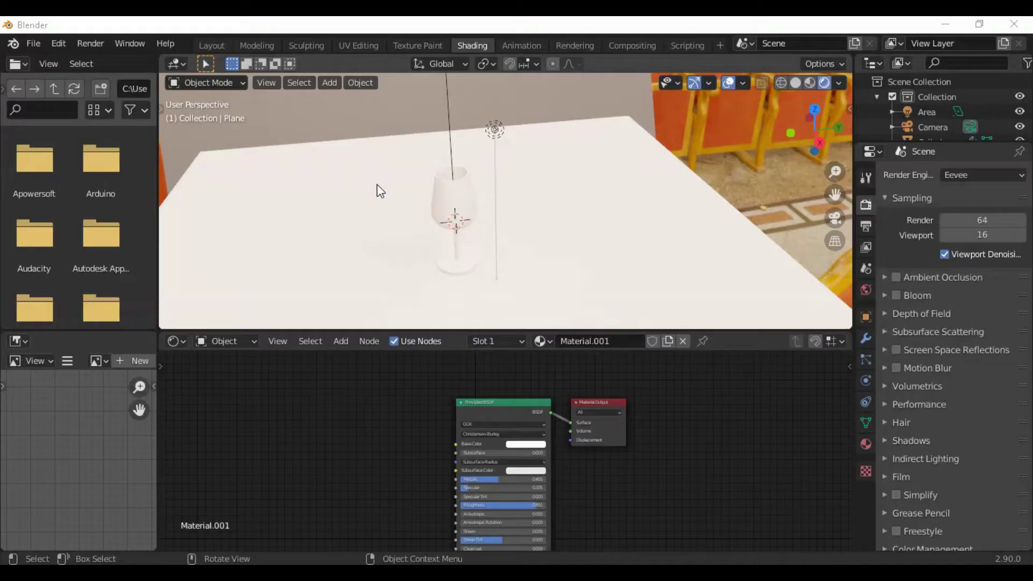
Select the wine glass and create a new material for it.
middle_click_drag(528, 245, 461, 214)
scroll(461, 215, "up", 3)
left_click(392, 180)
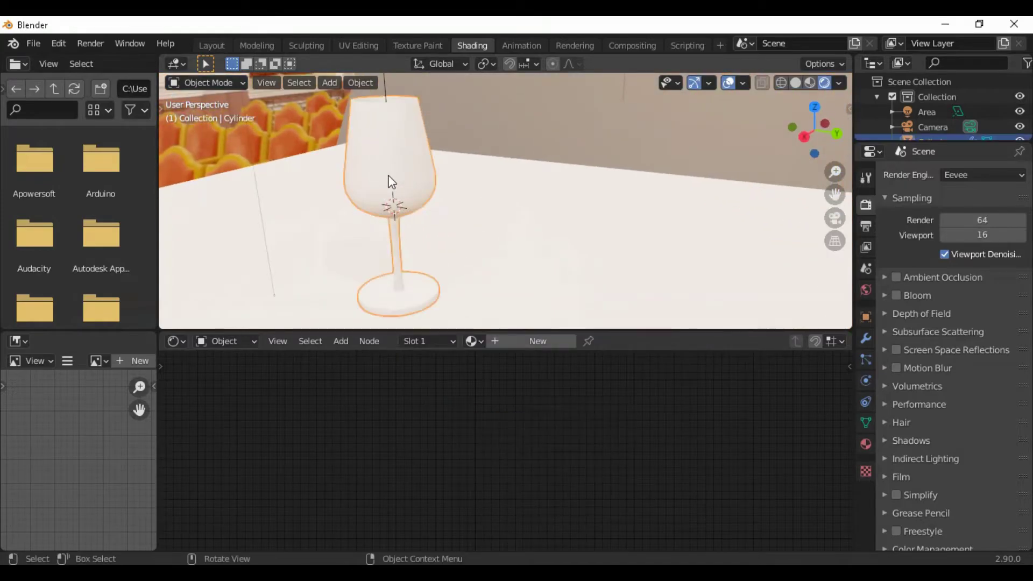
left_click(520, 342)
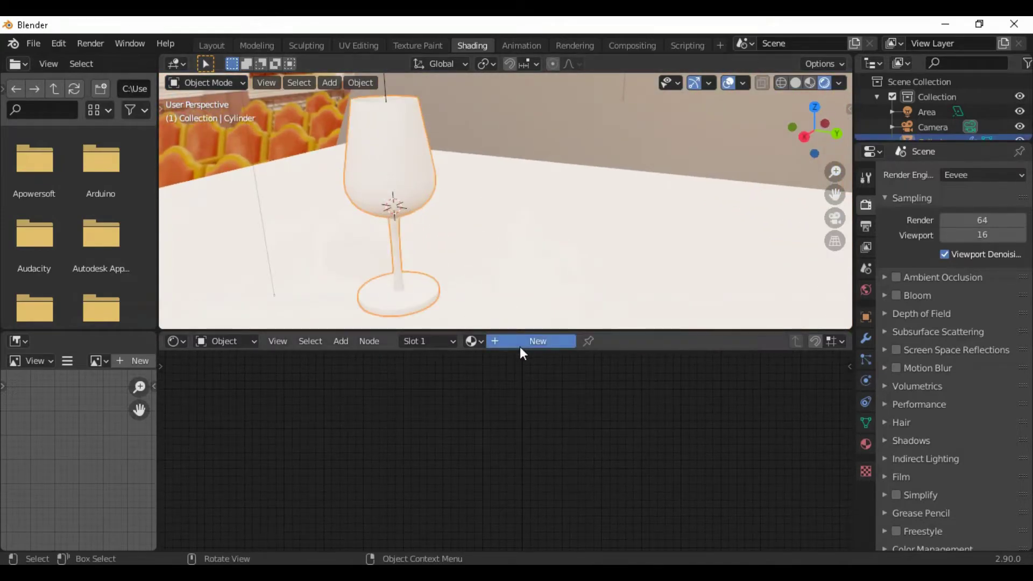
Delete the new material's default Principled BSDF node.
scroll(299, 216, "down", 3)
middle_click_drag(373, 196, 392, 208)
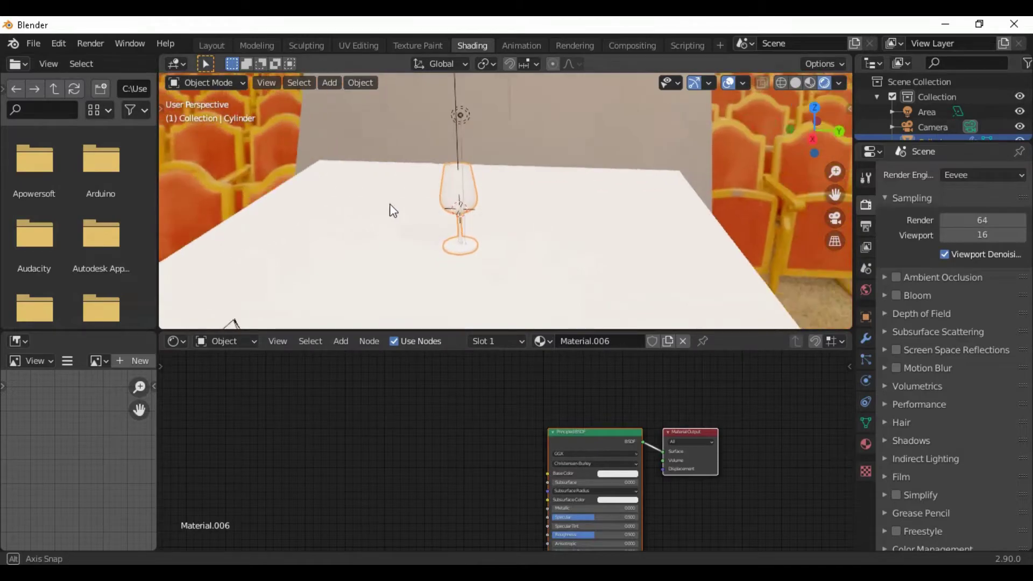
left_click(629, 440)
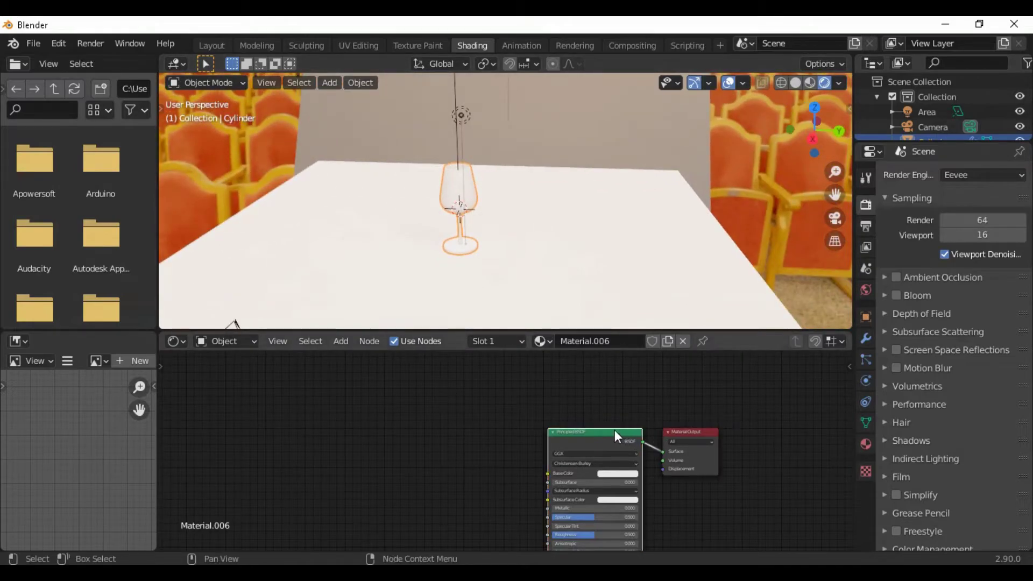
right_click(612, 433)
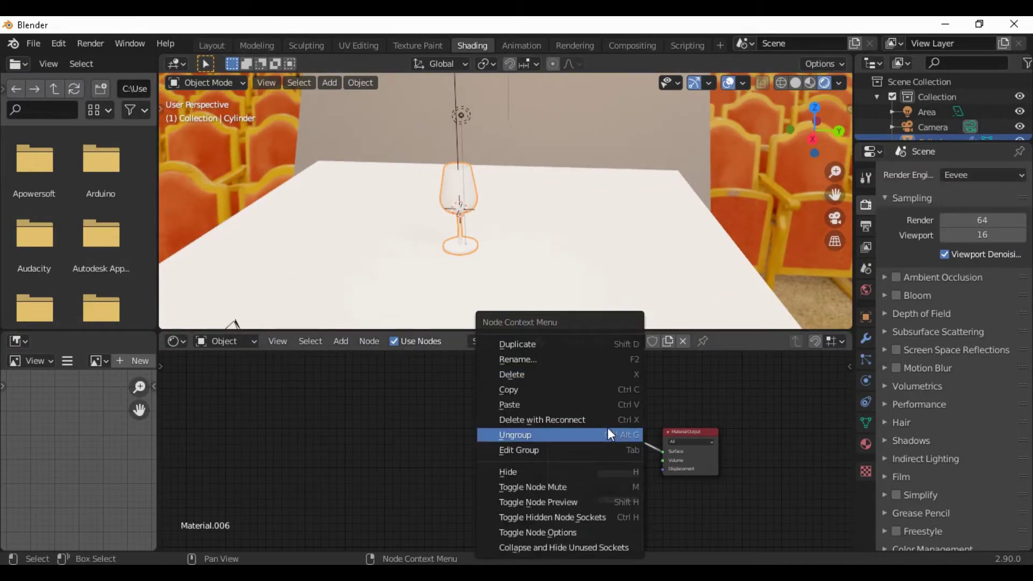
key("Return")
left_click(370, 342)
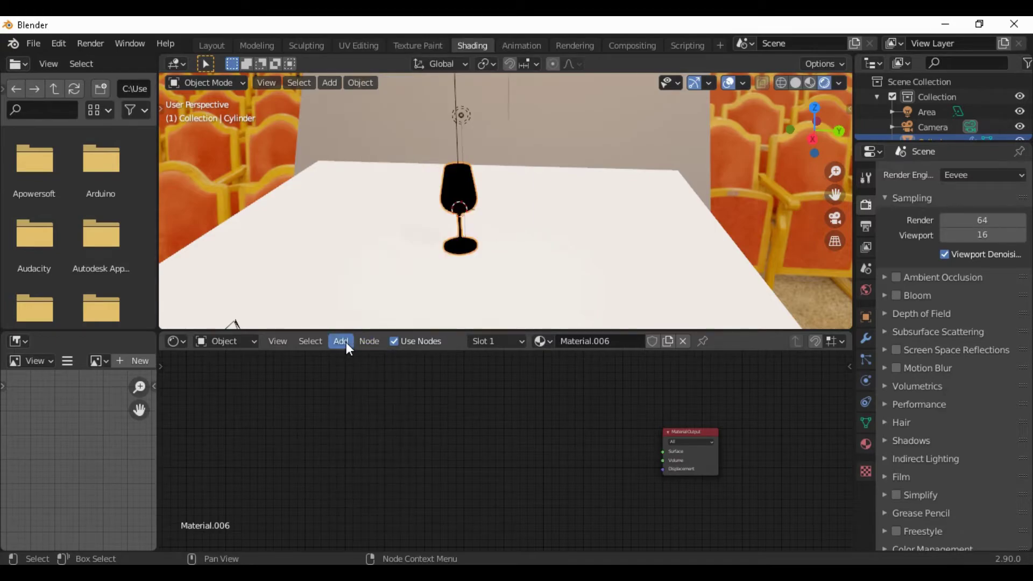
Add a Glass BSDF node and connect it to the Material Output Surface.
left_click(364, 360)
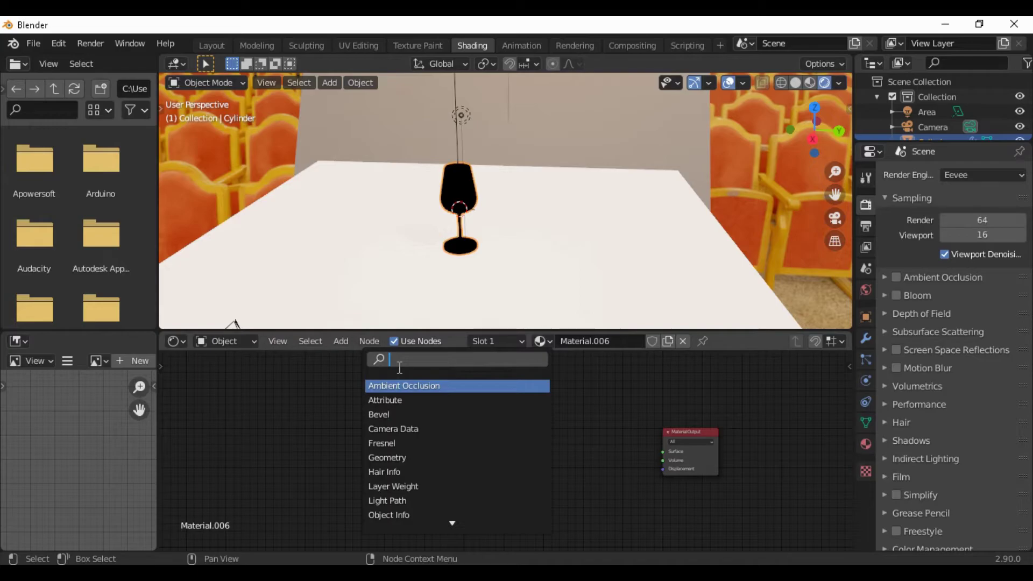
type("gl")
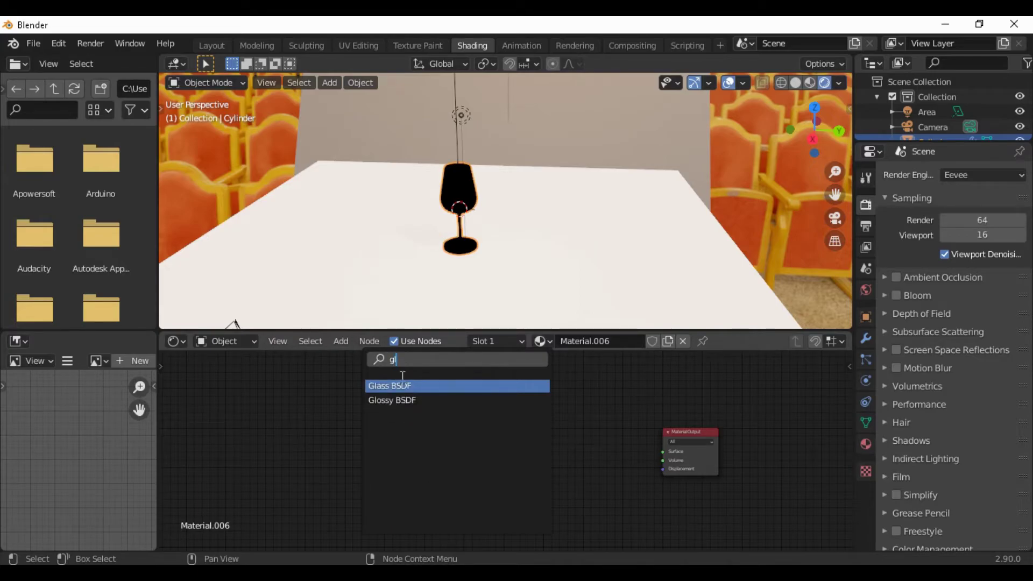
left_click(418, 390)
left_click(592, 474)
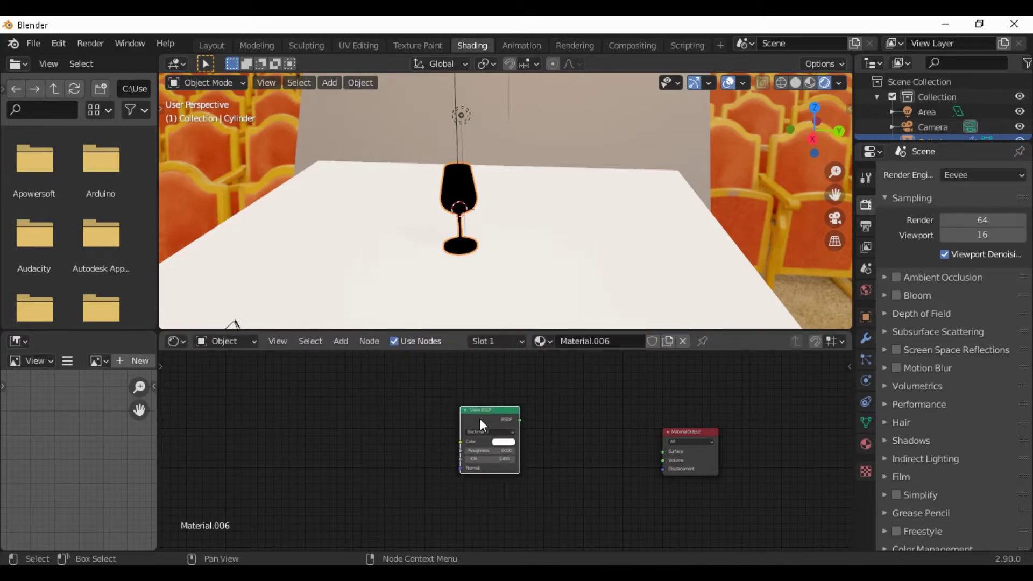
left_click_drag(480, 420, 524, 427)
scroll(563, 464, "up", 3)
middle_click_drag(560, 426, 417, 423)
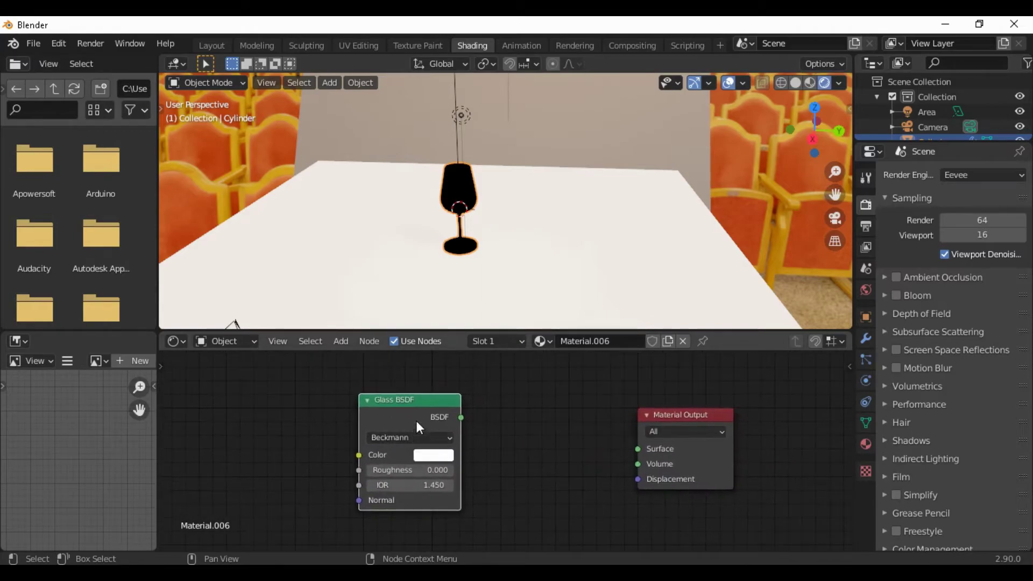
left_click_drag(461, 418, 638, 450)
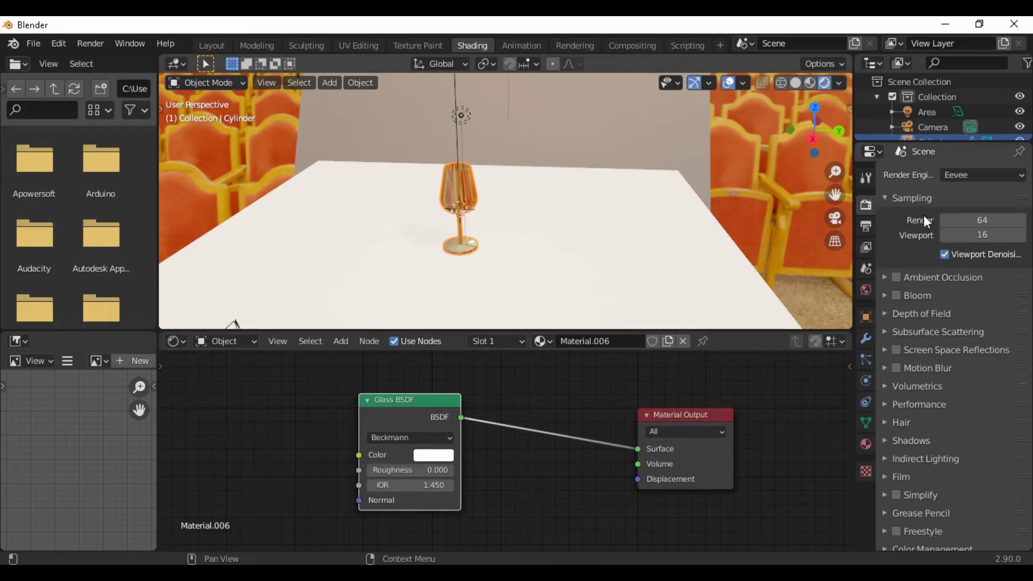
Switch the render engine to Cycles.
left_click(977, 176)
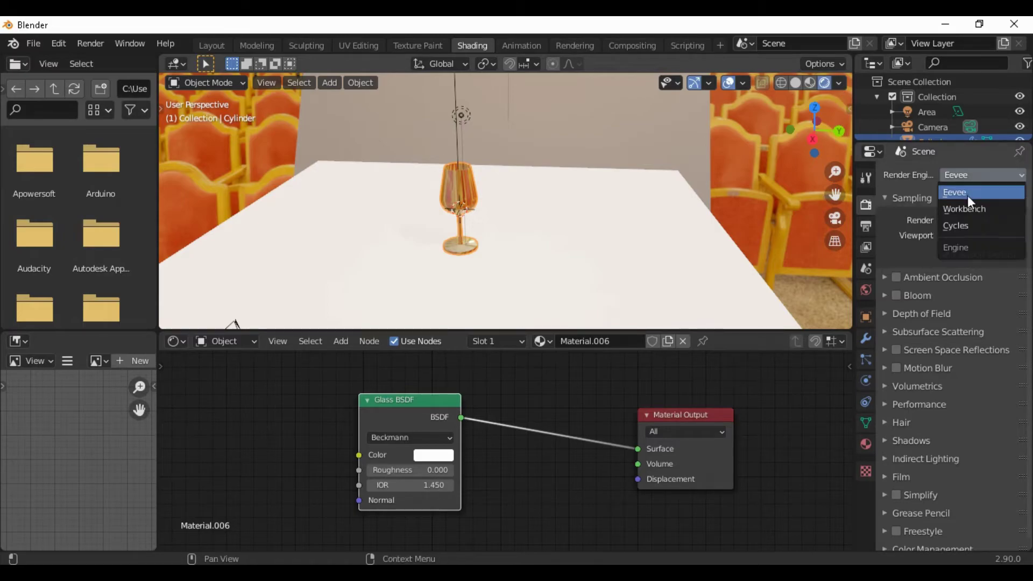
left_click(967, 225)
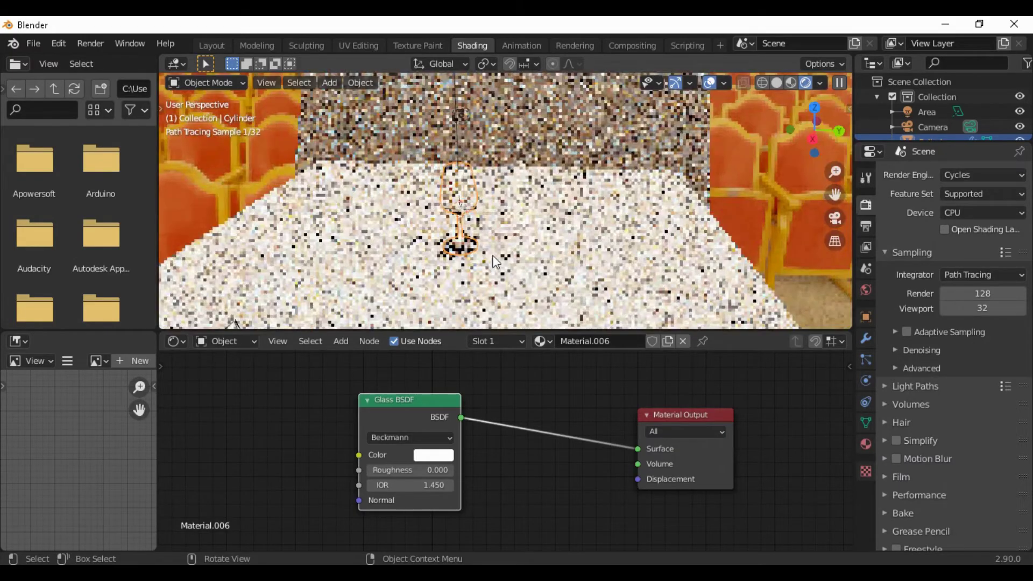
scroll(500, 263, "up", 3)
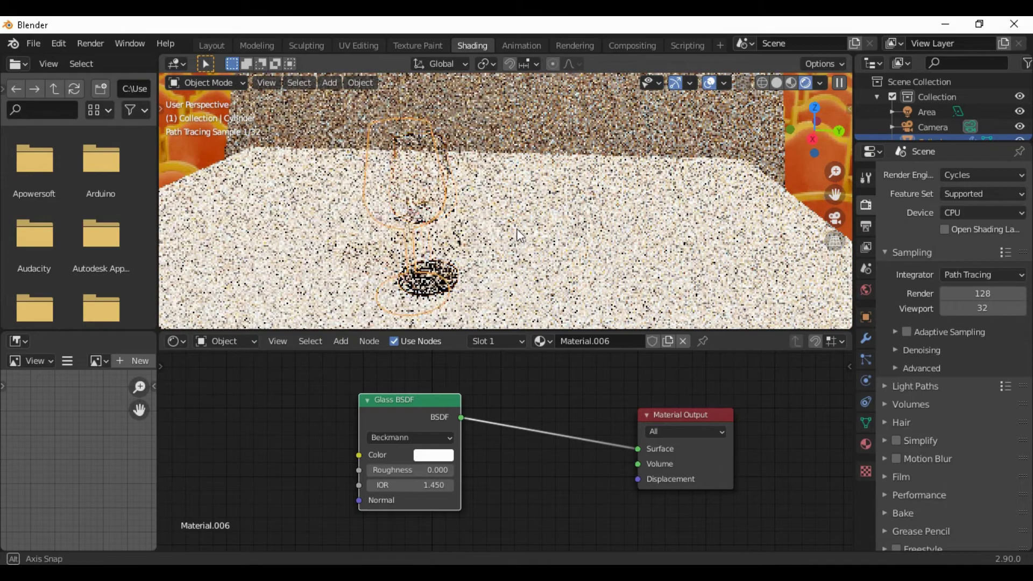
scroll(533, 210, "up", 2)
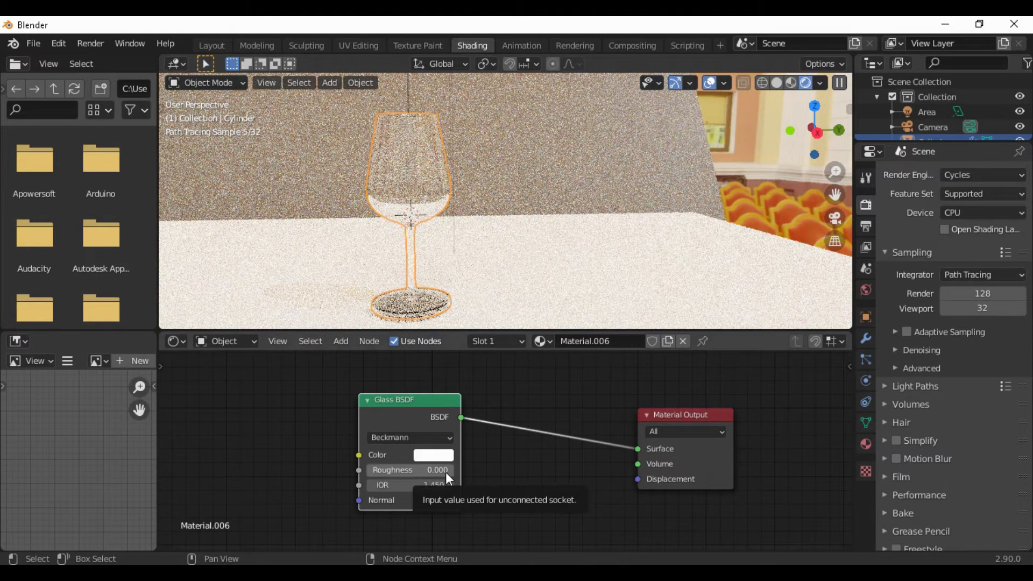
Set the Glass BSDF roughness to 0.008 and clear the selection.
left_click(450, 470)
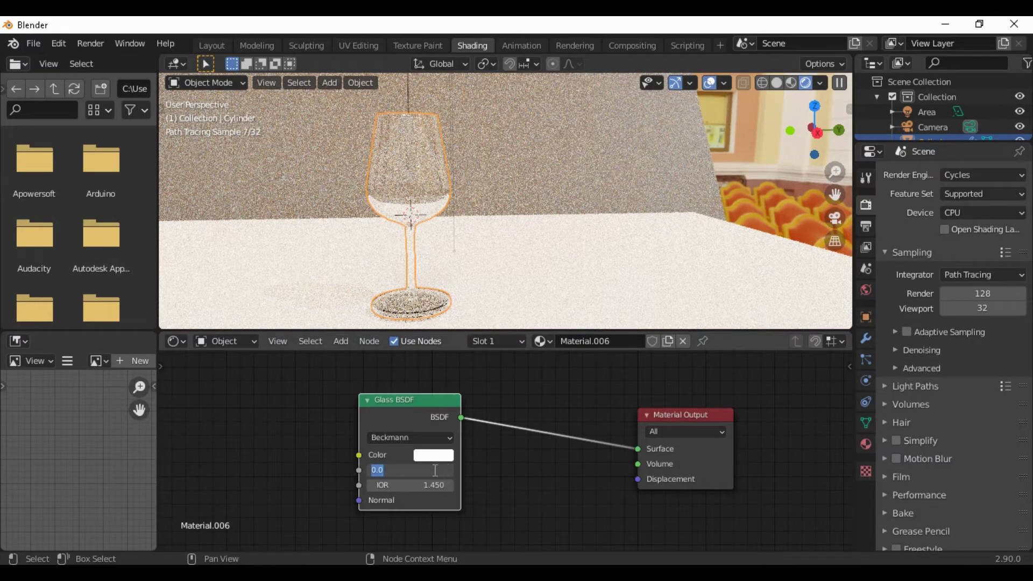
type("0.0")
key("Return")
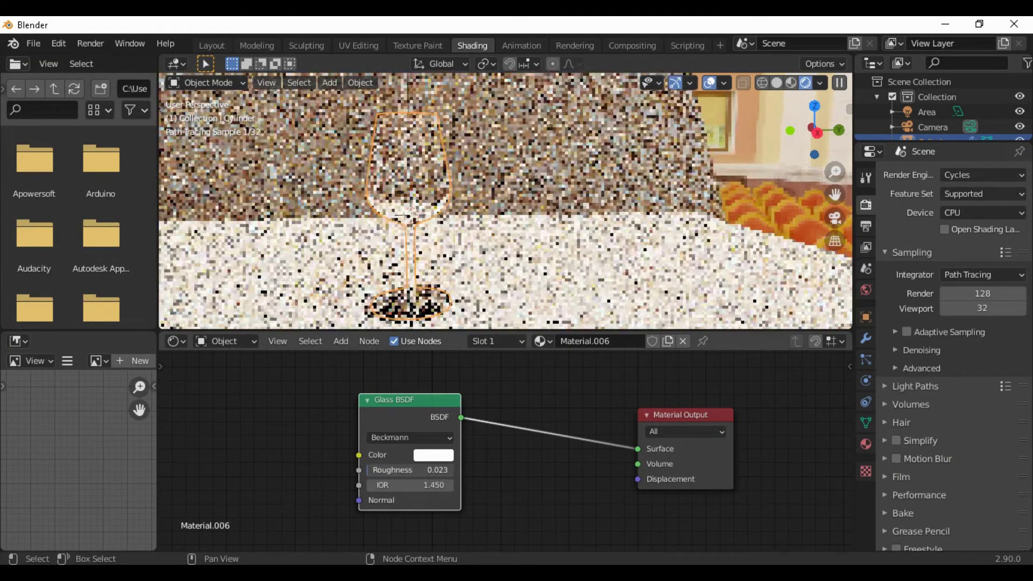
left_click_drag(409, 469, 416, 470)
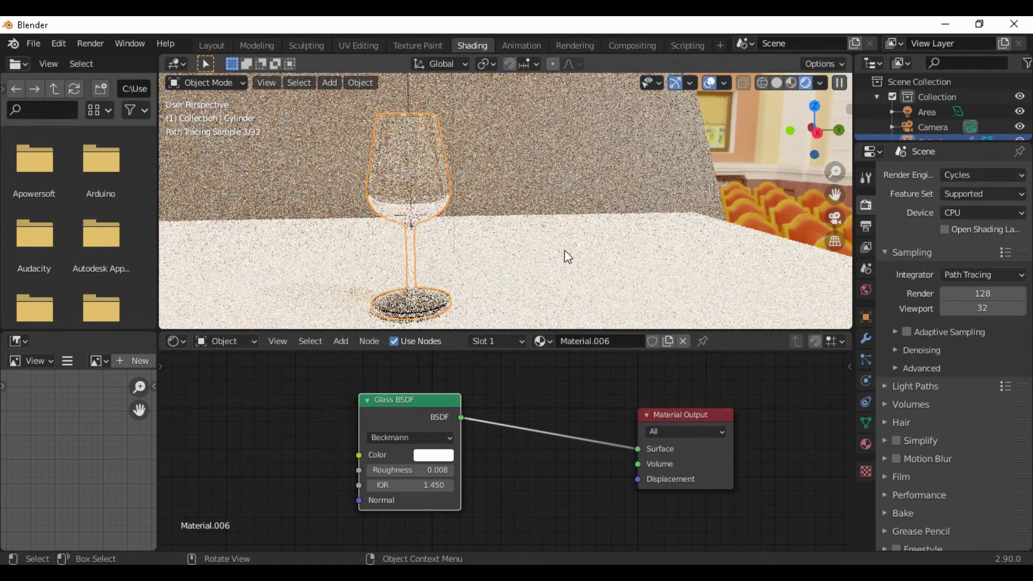
key("alt+a")
Orbit to a more level view of the finished transparent wine glass.
middle_click_drag(546, 240, 534, 242)
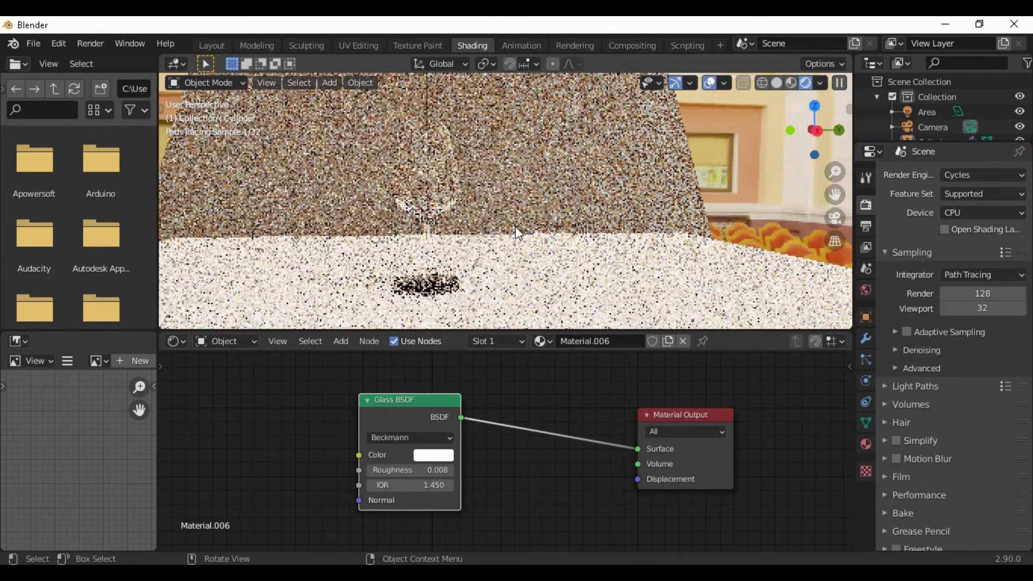